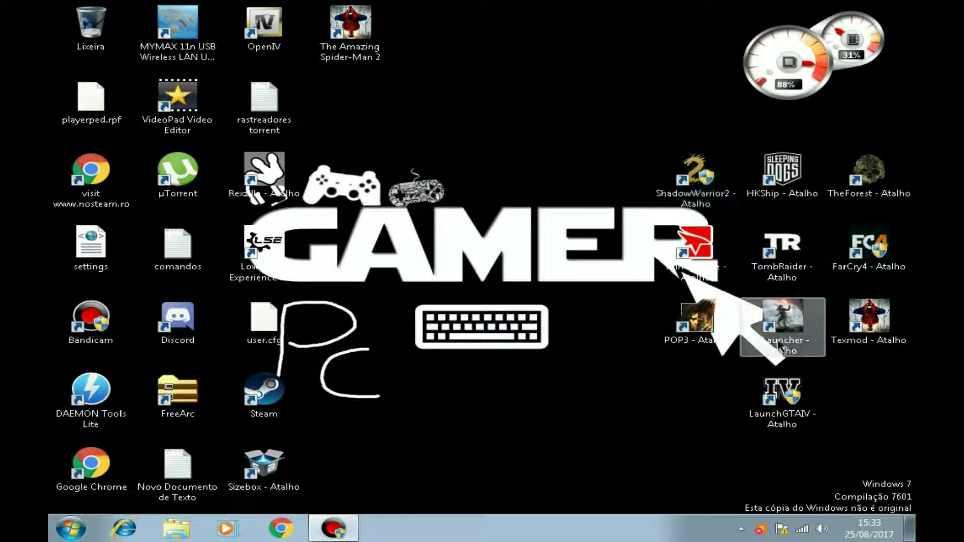
# Open the computer's system properties, examine the Windows edition, processor, memory and rating details, and close the window
pyautogui.click(70, 528)
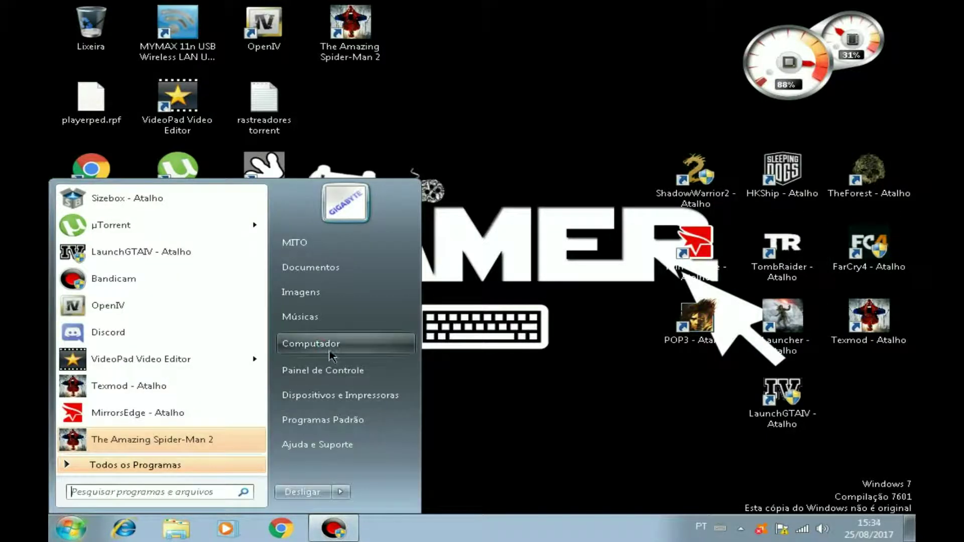
pyautogui.click(331, 352)
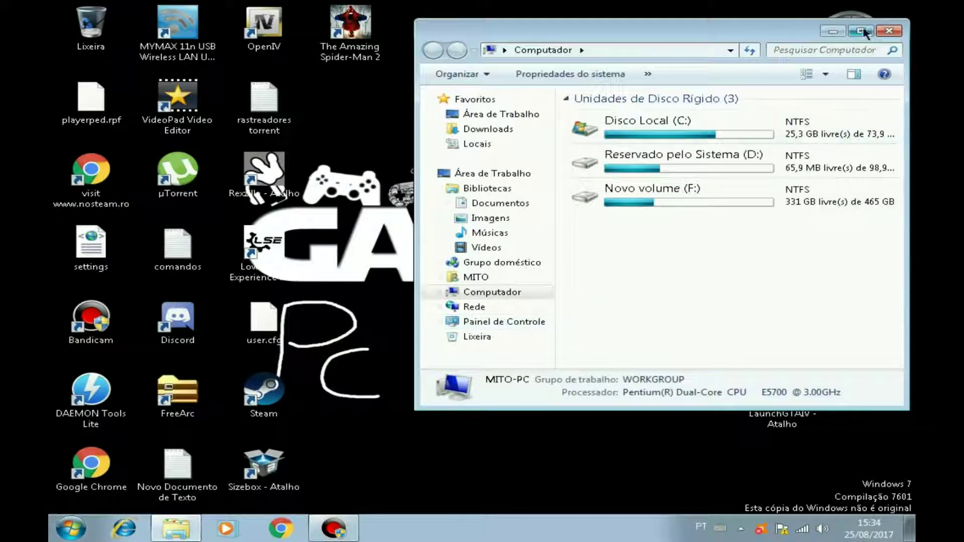
pyautogui.rightClick(485, 291)
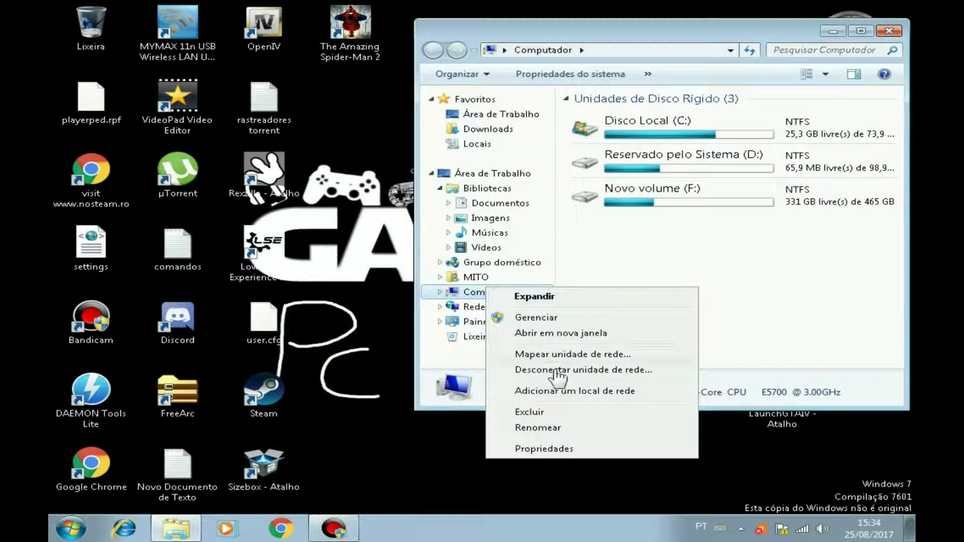
pyautogui.click(552, 448)
pyautogui.click(892, 31)
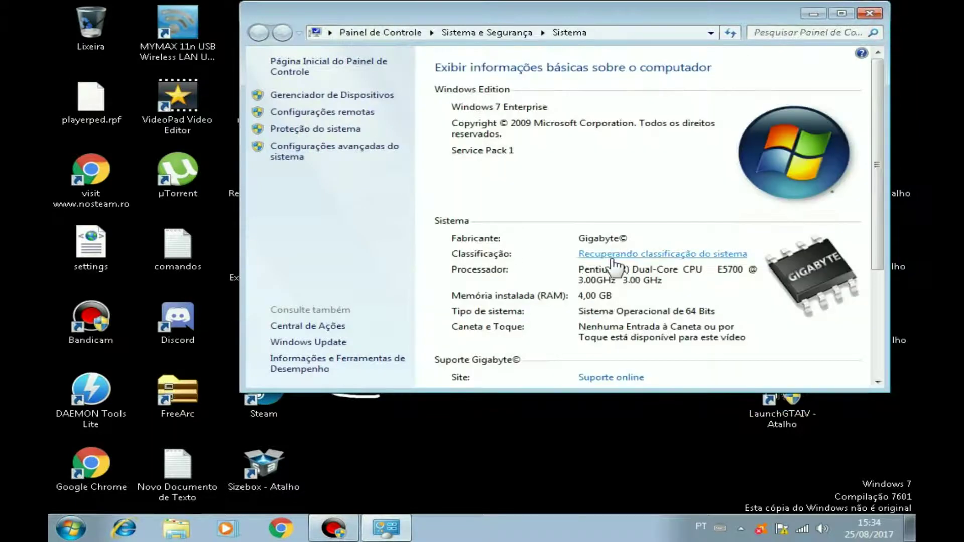
pyautogui.moveTo(616, 16); pyautogui.dragTo(579, 25)
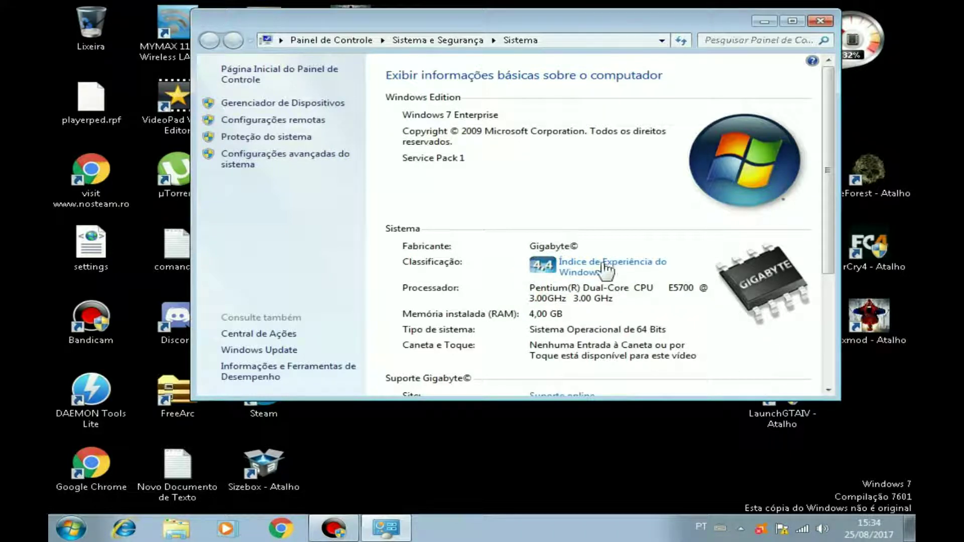
pyautogui.click(765, 22)
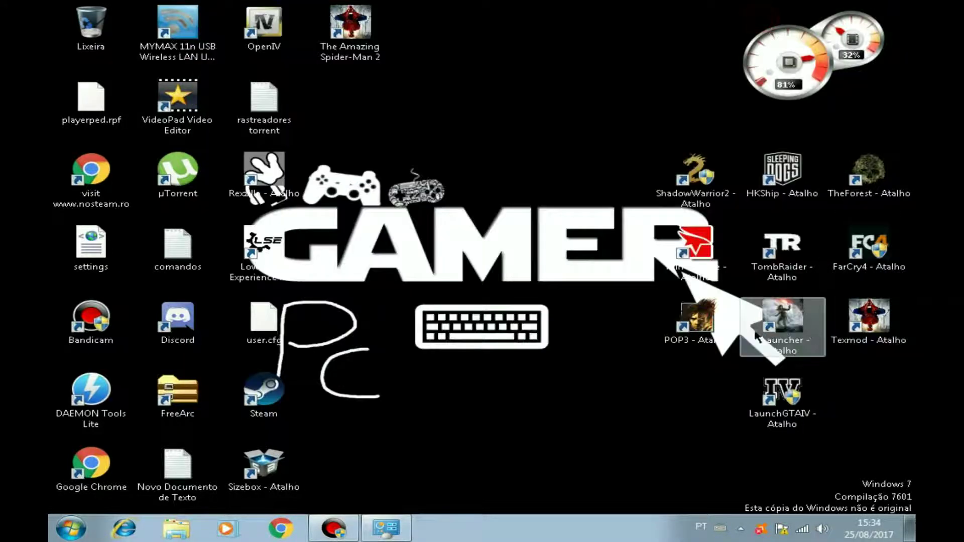
pyautogui.hotkey('alt', 'Tab')
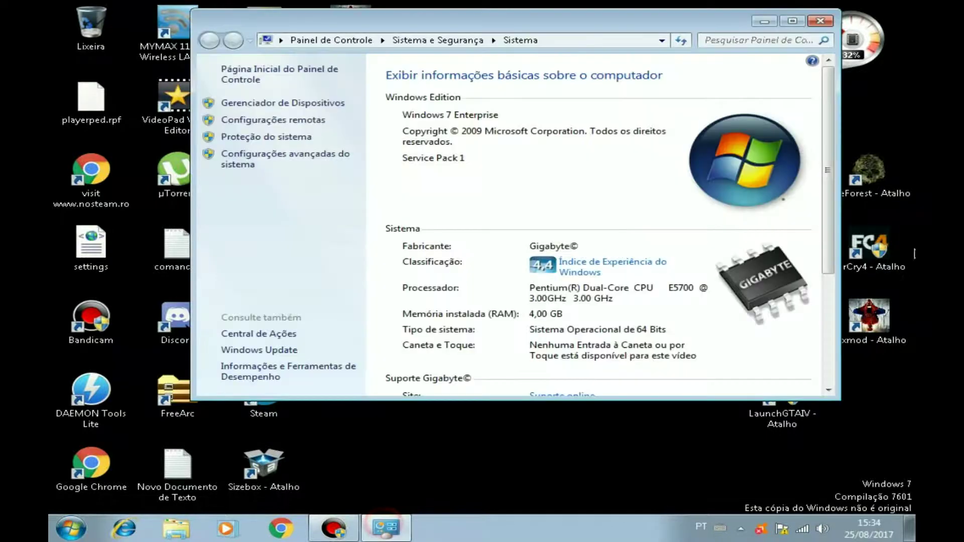
pyautogui.click(820, 21)
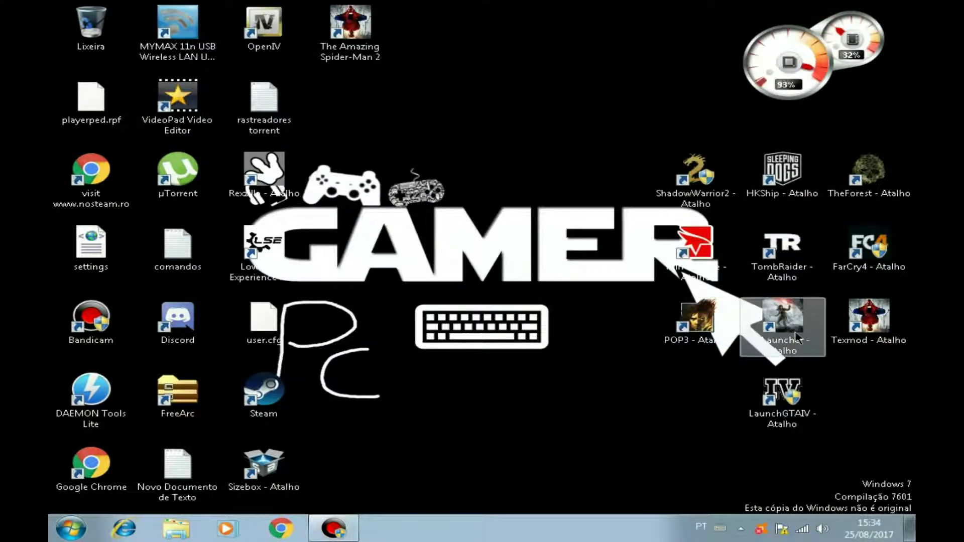
pyautogui.doubleClick(789, 339)
pyautogui.doubleClick(777, 336)
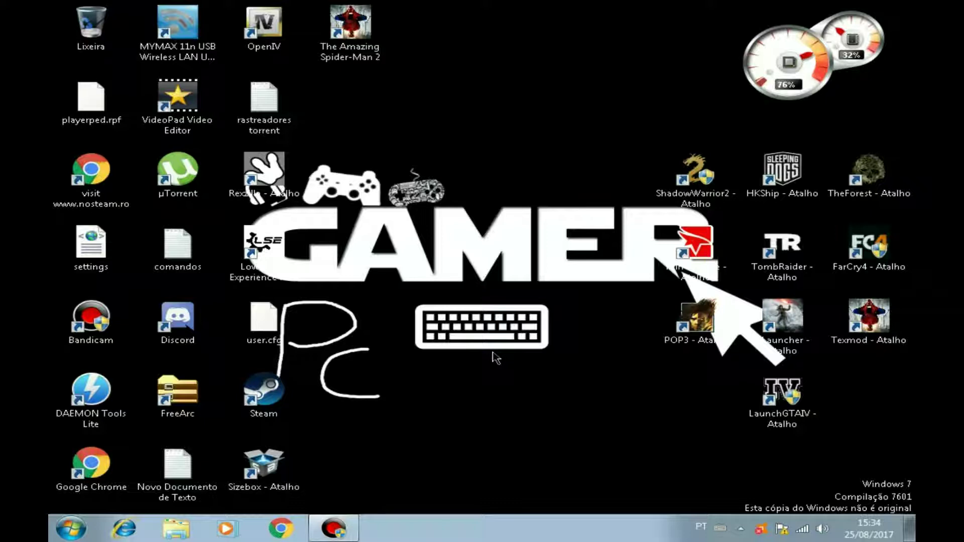
# Run msconfig and open the advanced boot options for the default Windows 7 entry
pyautogui.press('super+r')
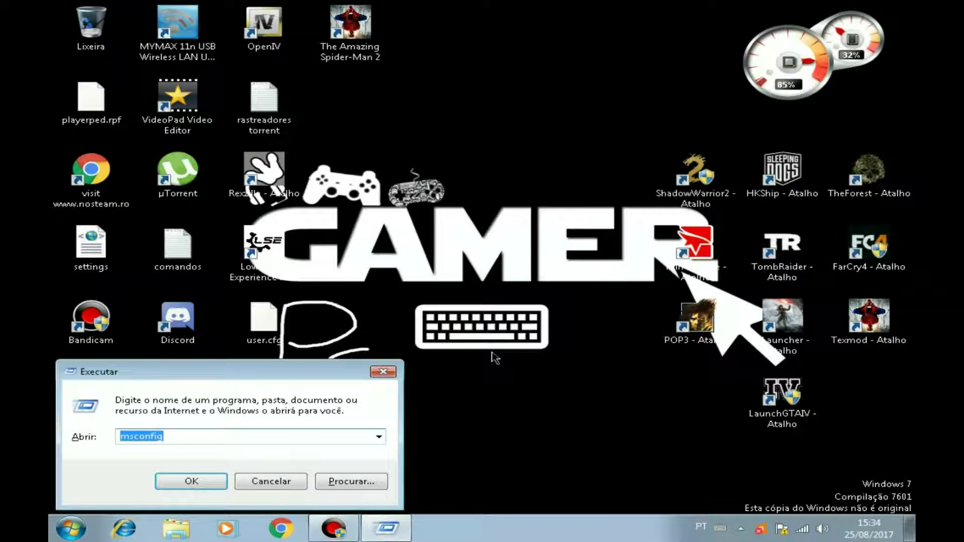
pyautogui.write('ms')
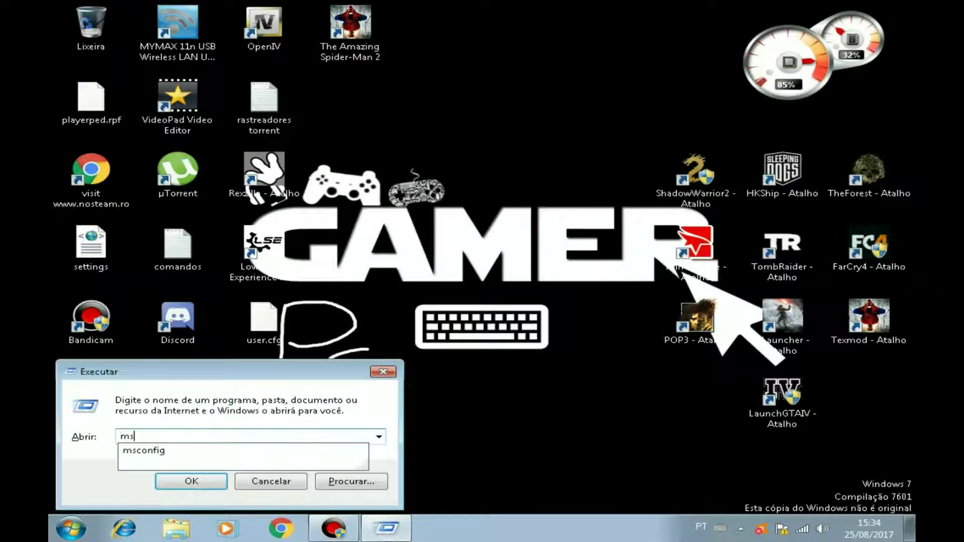
pyautogui.write('config')
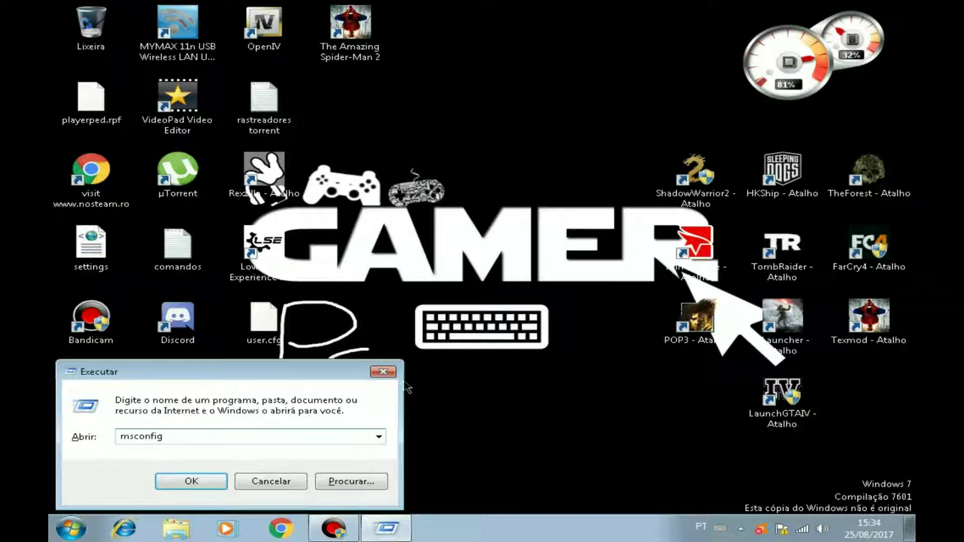
pyautogui.click(193, 481)
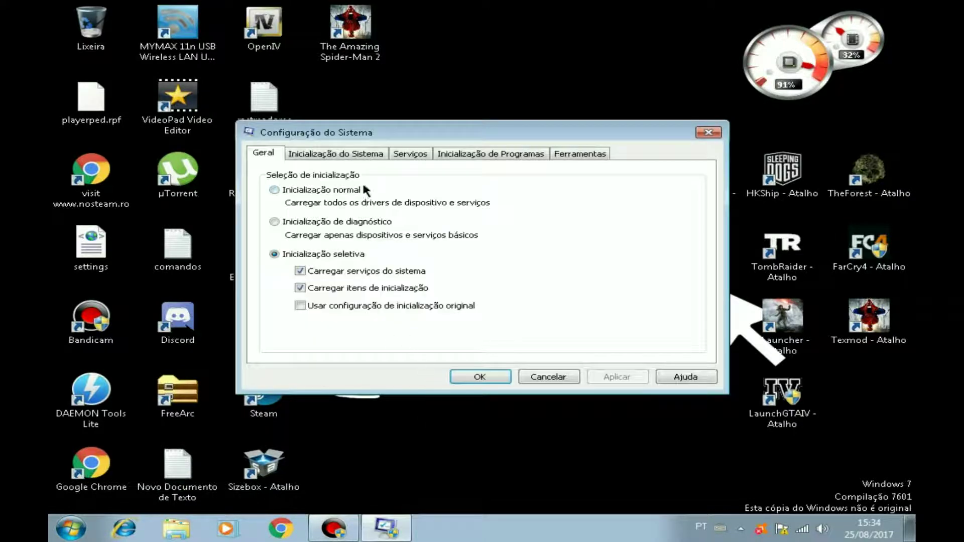
pyautogui.click(345, 156)
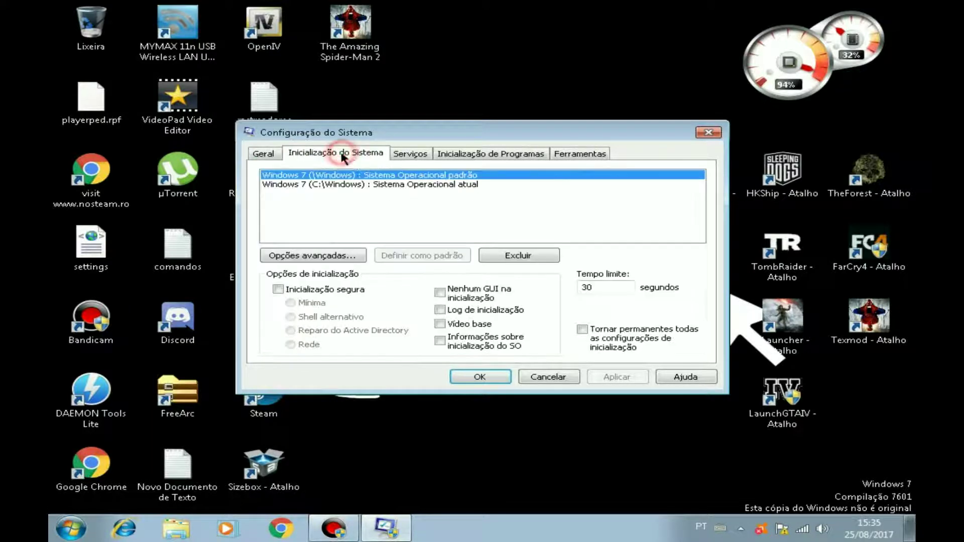
pyautogui.click(319, 257)
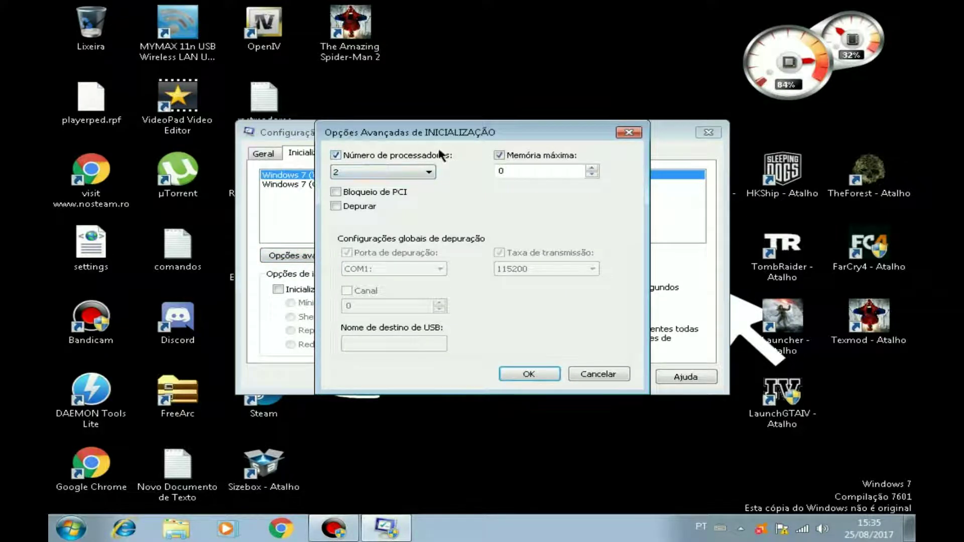
# Enable the number of processors option in the advanced boot options and set it to 2
pyautogui.click(336, 156)
pyautogui.click(336, 155)
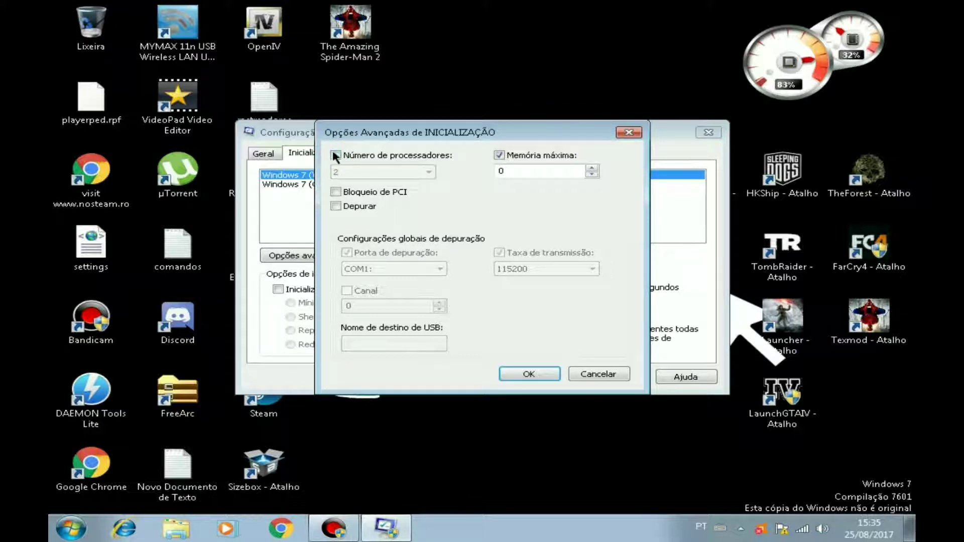
pyautogui.click(429, 173)
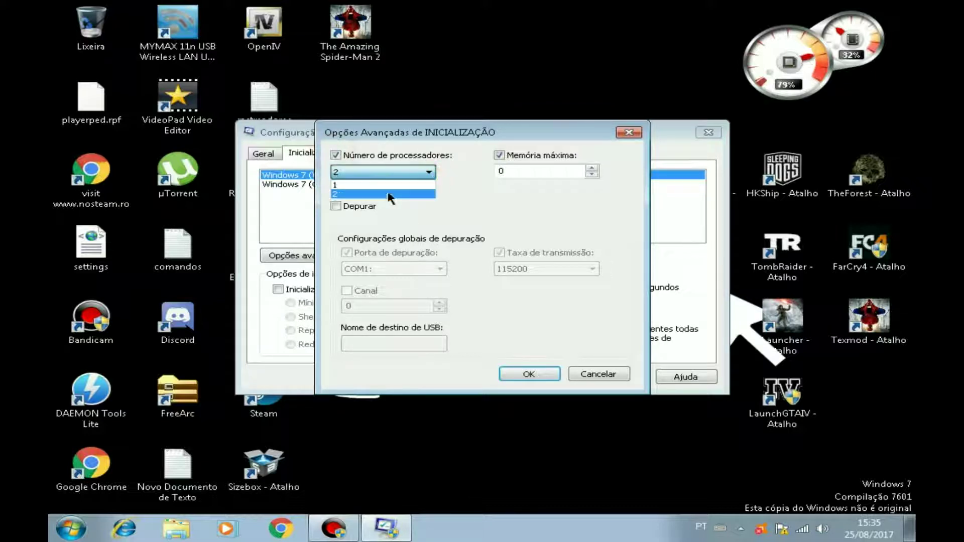
pyautogui.click(354, 195)
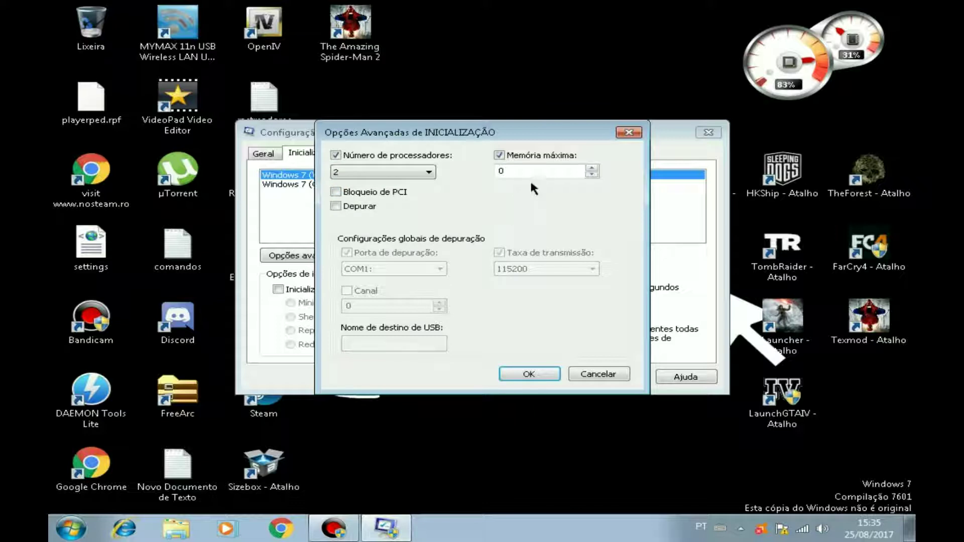
# Reset the maximum memory to 4096, confirm the advanced options, and apply the system configuration
pyautogui.click(499, 155)
pyautogui.click(499, 156)
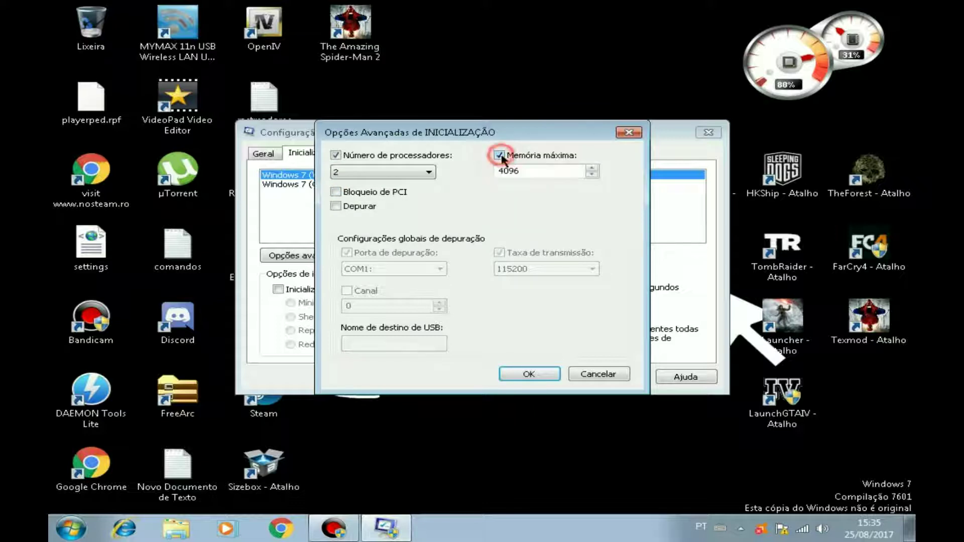
pyautogui.doubleClick(582, 173)
pyautogui.click(546, 170)
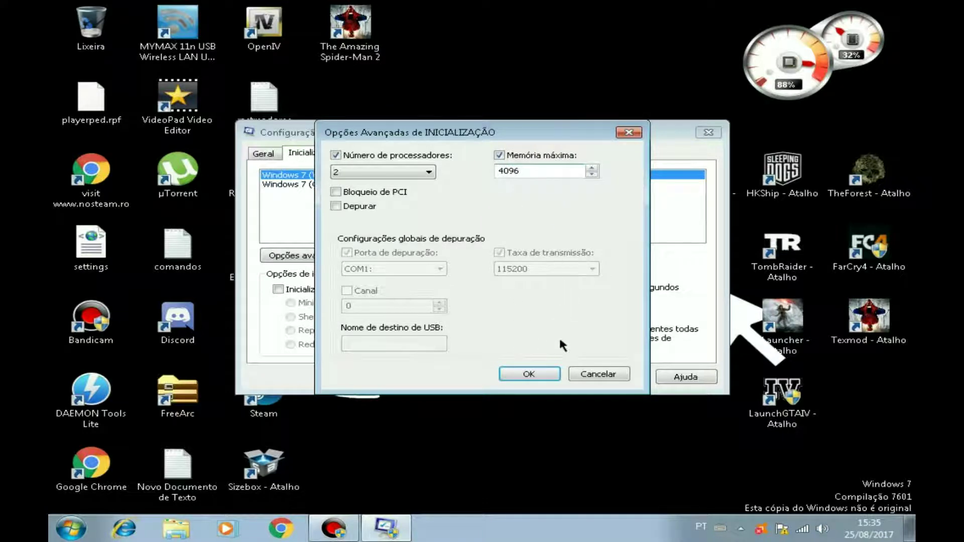
pyautogui.click(532, 373)
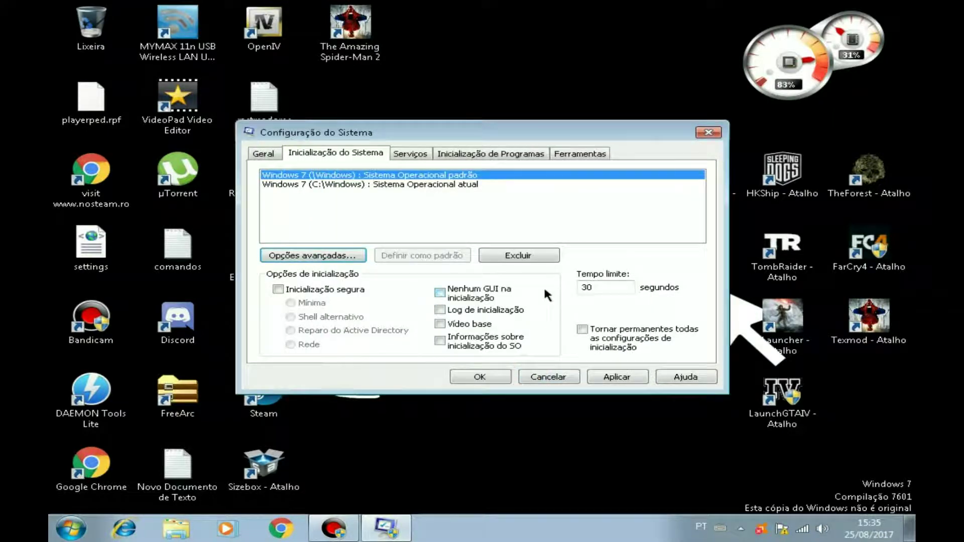
pyautogui.click(617, 378)
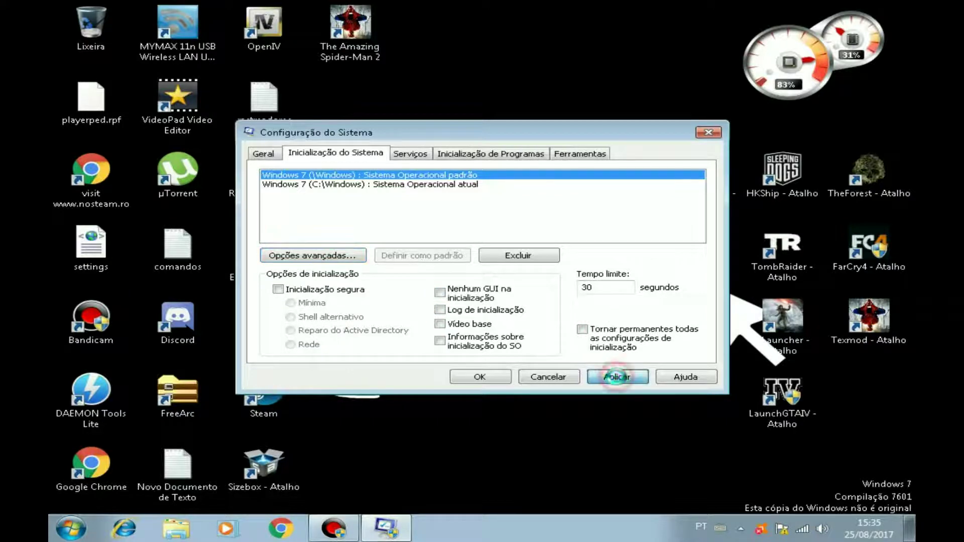
pyautogui.click(487, 376)
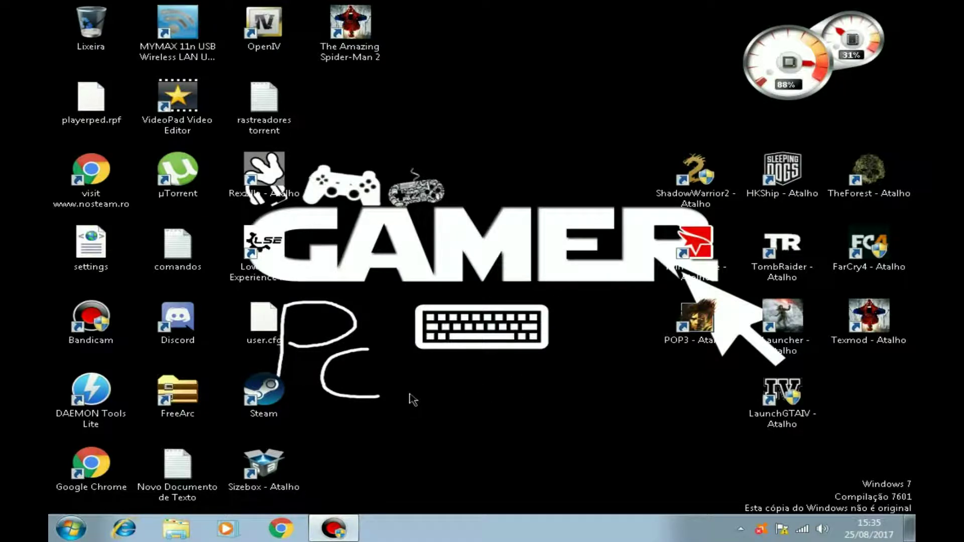
# Open the Windows Temp folder with the Run command temp
pyautogui.press('super+r')
pyautogui.press('BackSpace')
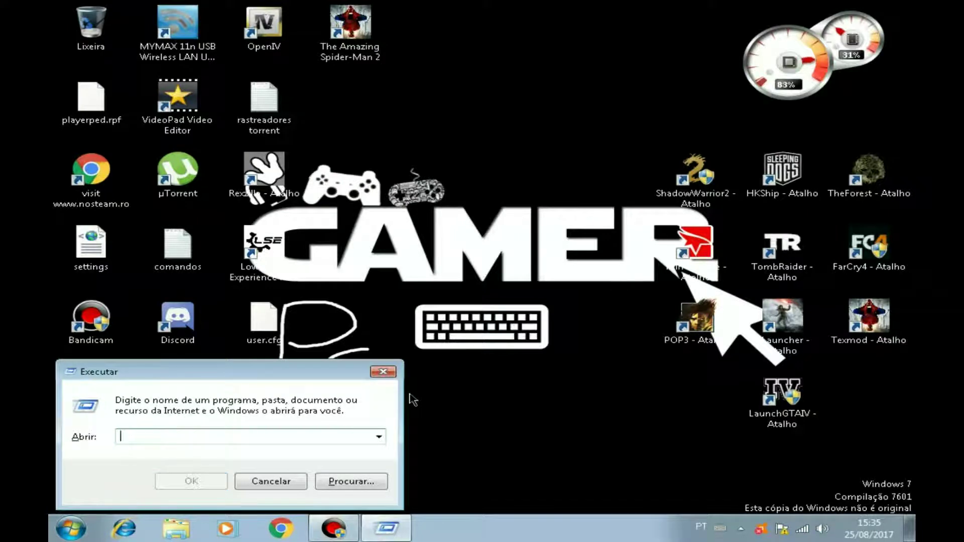
pyautogui.write('temp')
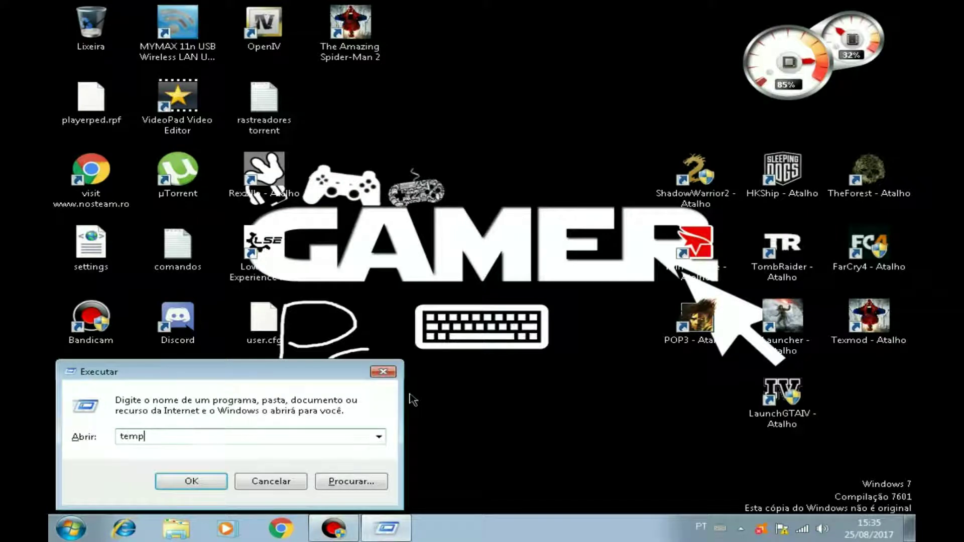
pyautogui.click(186, 486)
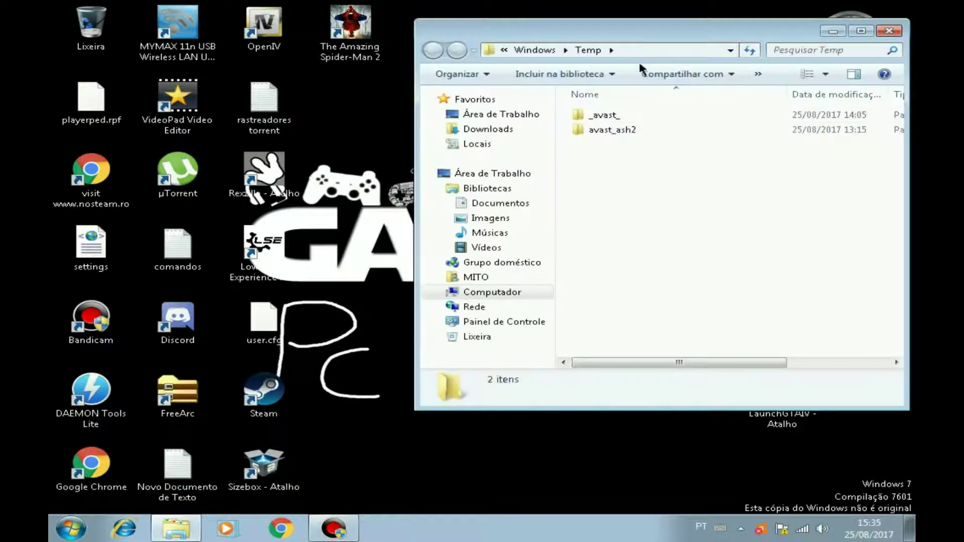
pyautogui.moveTo(646, 40); pyautogui.dragTo(587, 50)
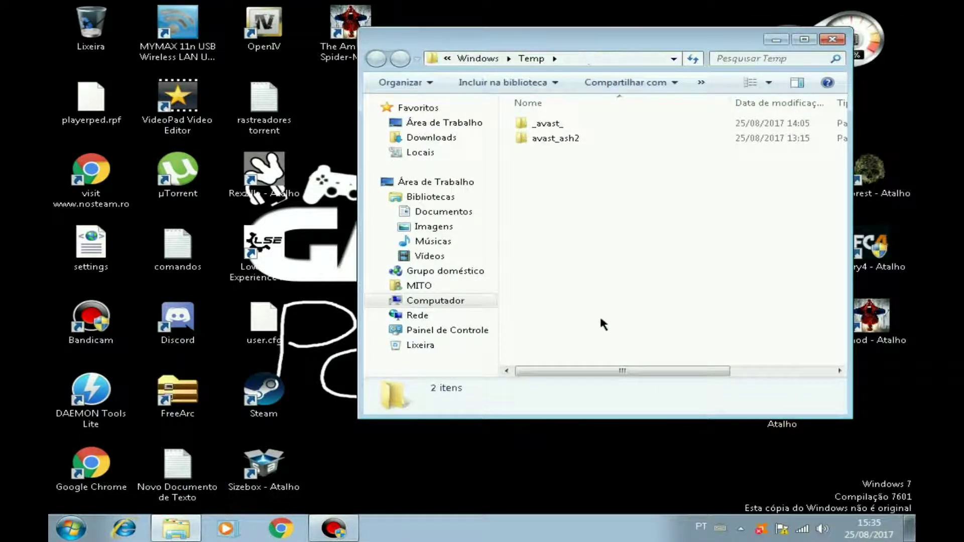
# Delete everything in the Temp folder, skipping the folder in use and granting administrator permission for avast_ash2
pyautogui.moveTo(573, 315); pyautogui.dragTo(547, 117)
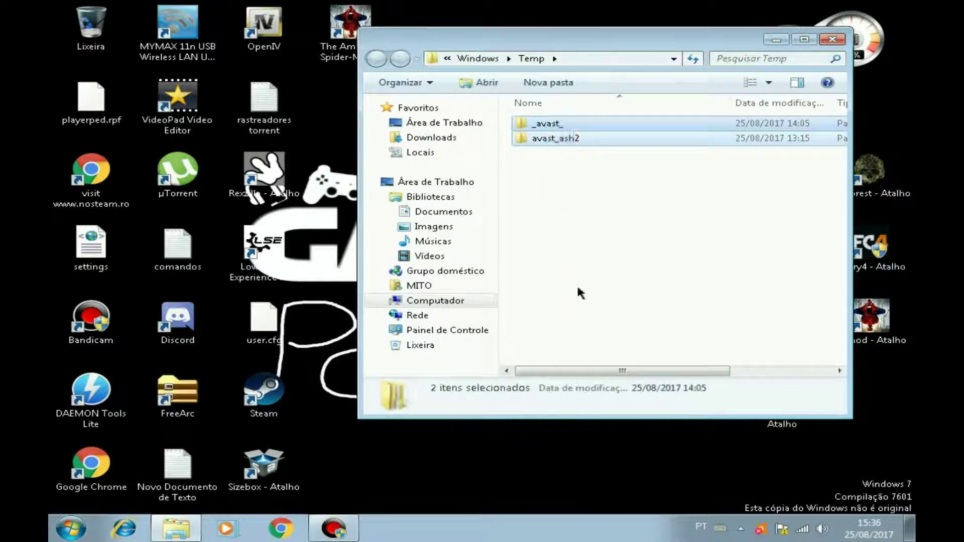
pyautogui.click(597, 339)
pyautogui.hotkey('ctrl', 'a')
pyautogui.press('Delete')
pyautogui.click(555, 268)
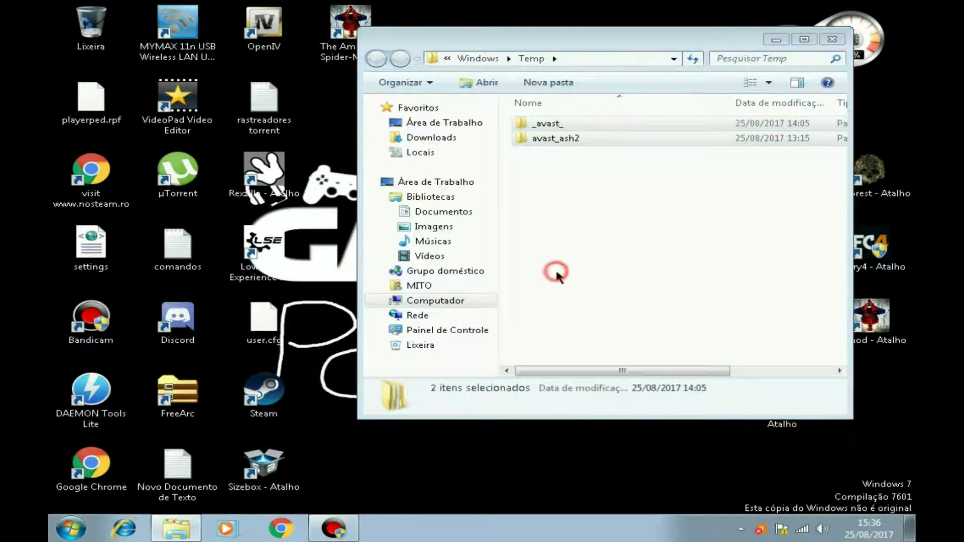
pyautogui.click(399, 352)
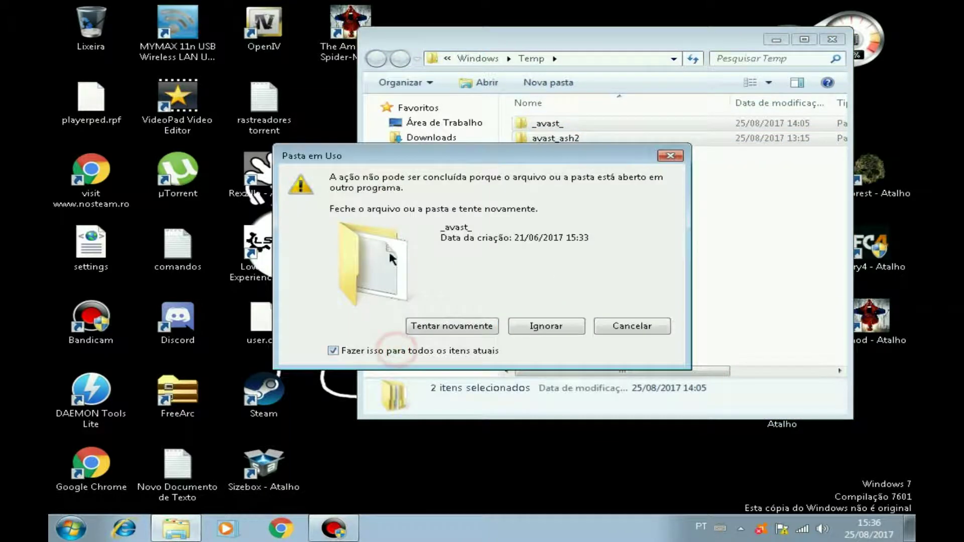
pyautogui.click(550, 329)
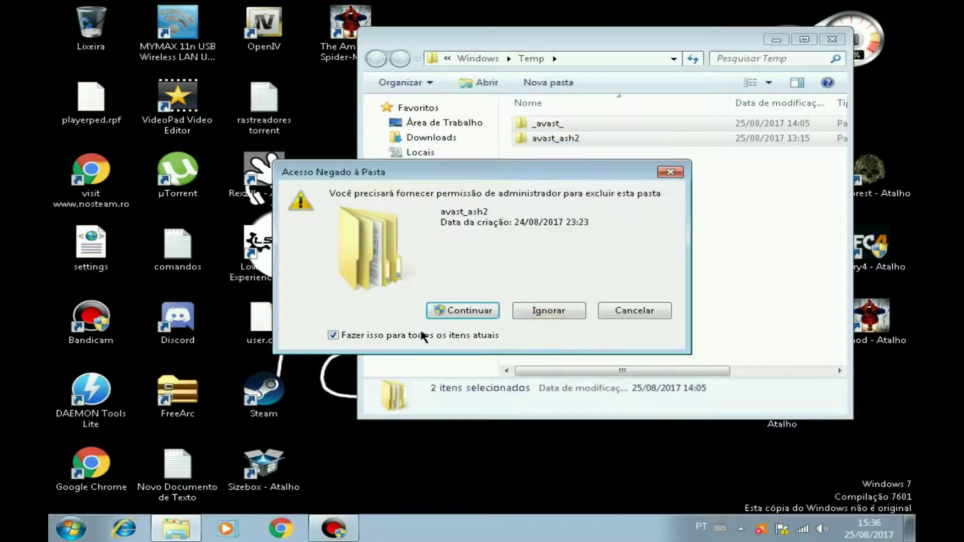
pyautogui.click(463, 311)
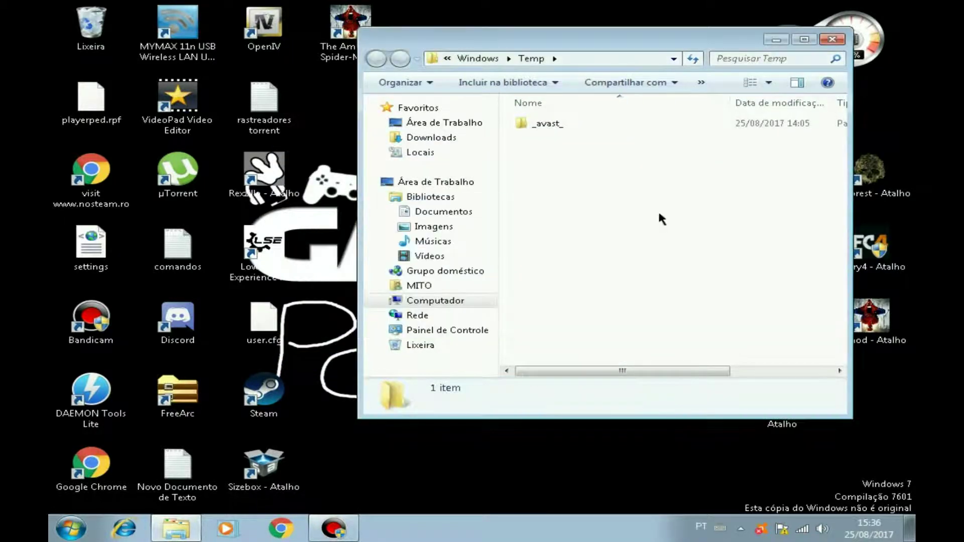
# Empty the Recycle Bin, confirming the permanent deletion, and close the progress window
pyautogui.rightClick(105, 36)
pyautogui.click(146, 41)
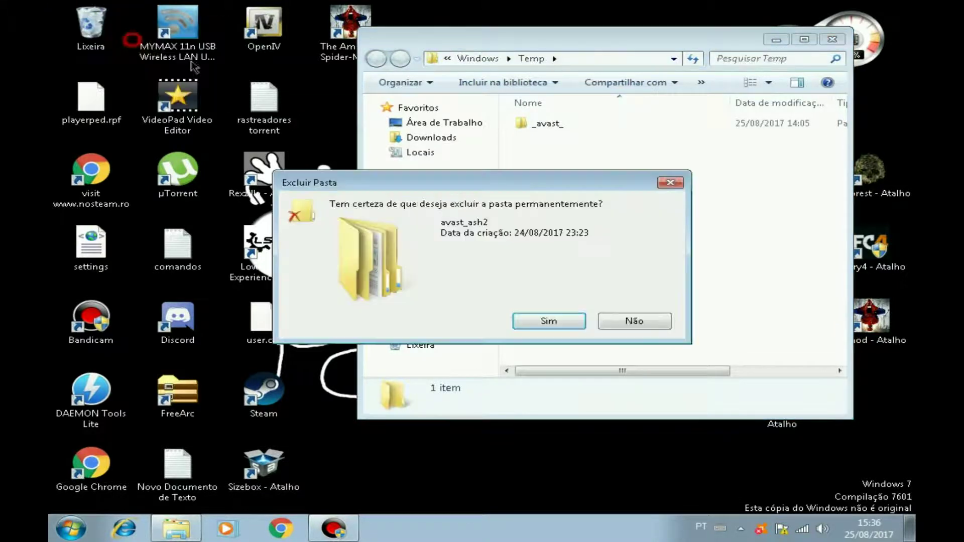
pyautogui.click(538, 318)
pyautogui.click(431, 308)
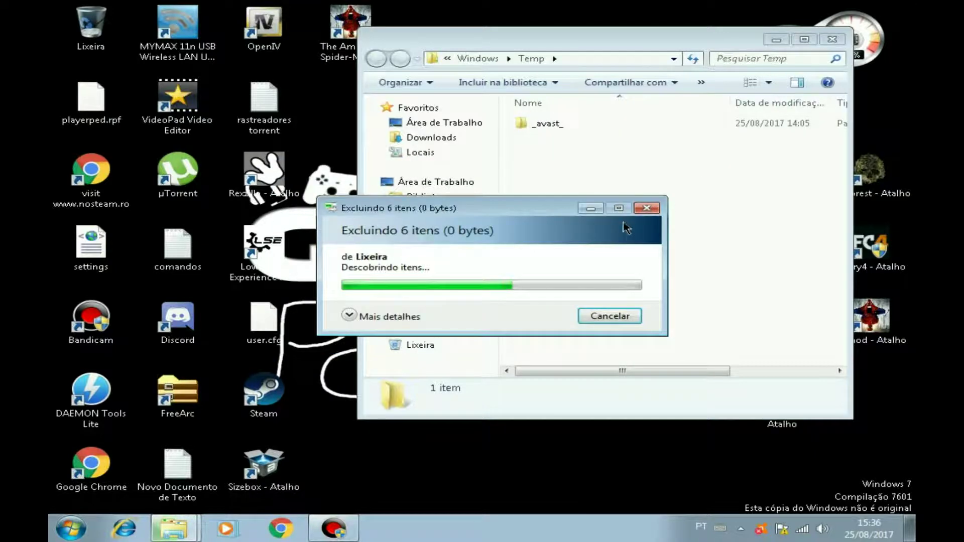
pyautogui.click(647, 208)
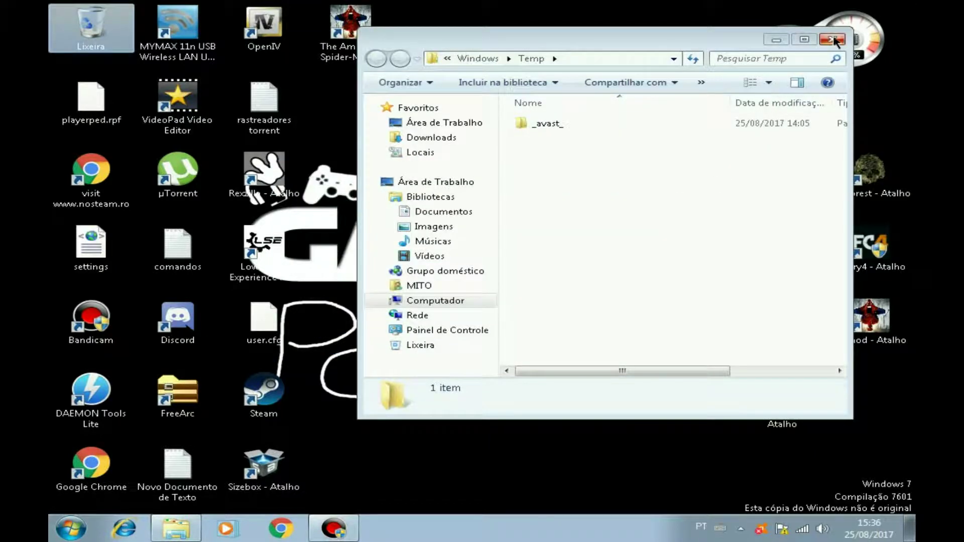
# Close the Windows Temp folder and open the user's temporary files folder with the Run command %temp%
pyautogui.click(833, 40)
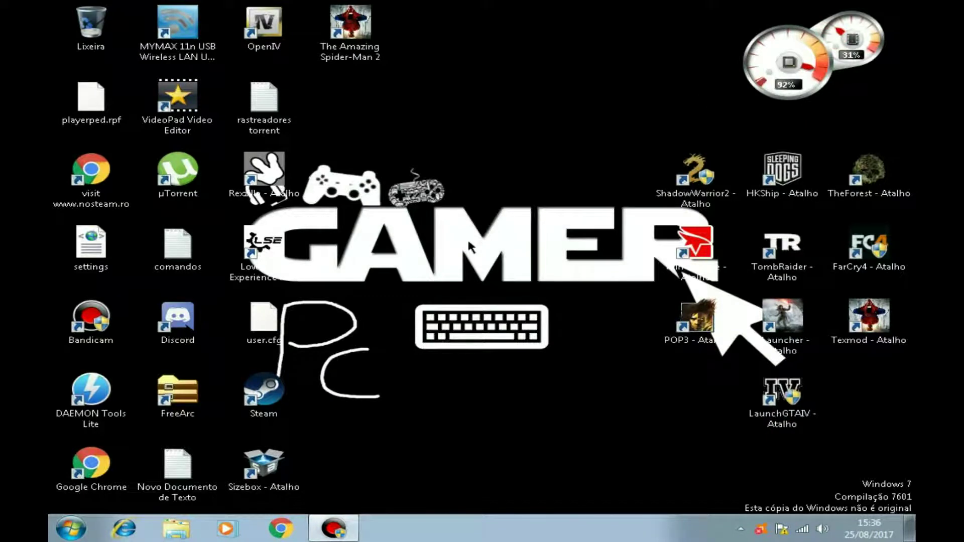
pyautogui.press('super+r')
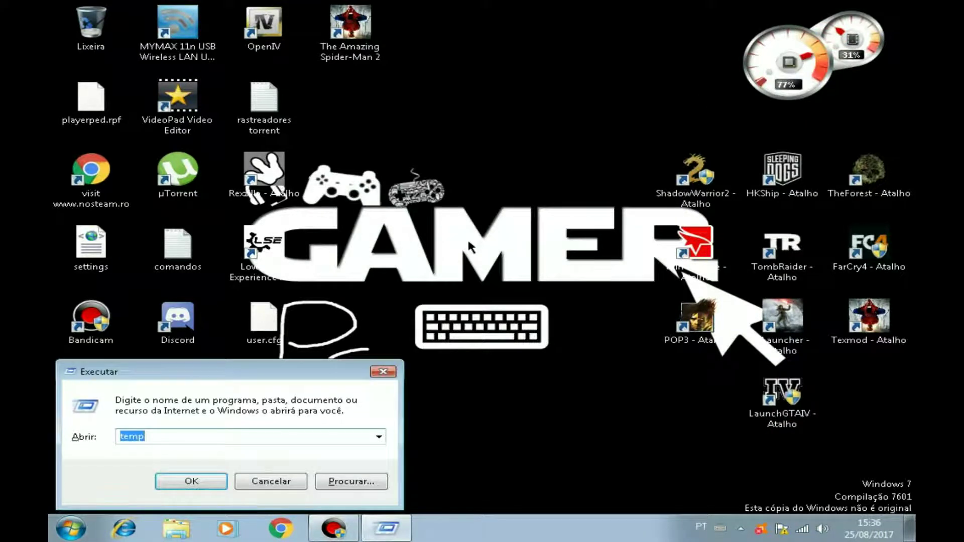
pyautogui.press('BackSpace')
pyautogui.write('%')
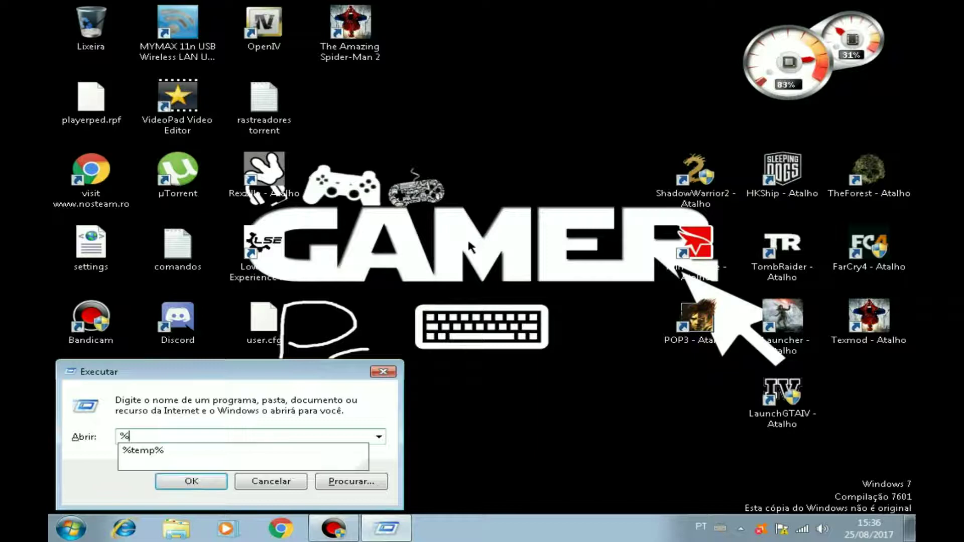
pyautogui.write('temp%')
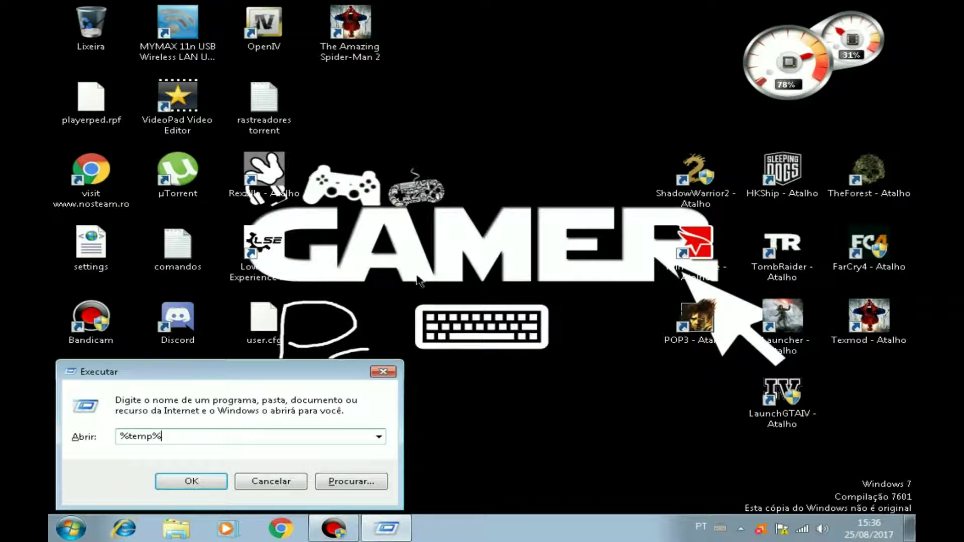
pyautogui.press('Return')
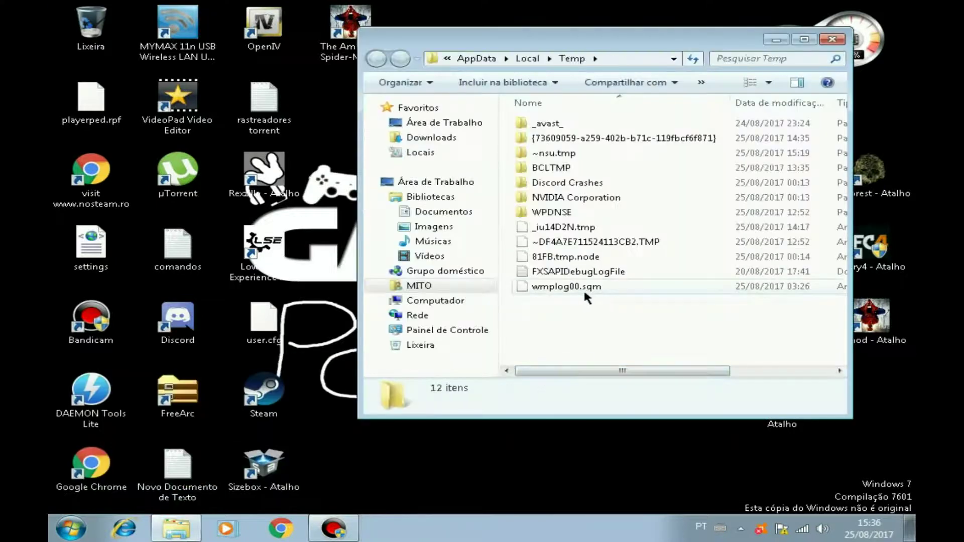
# Delete everything in the user's Temp folder, confirming the deletion and skipping all files that are in use
pyautogui.hotkey('ctrl', 'a')
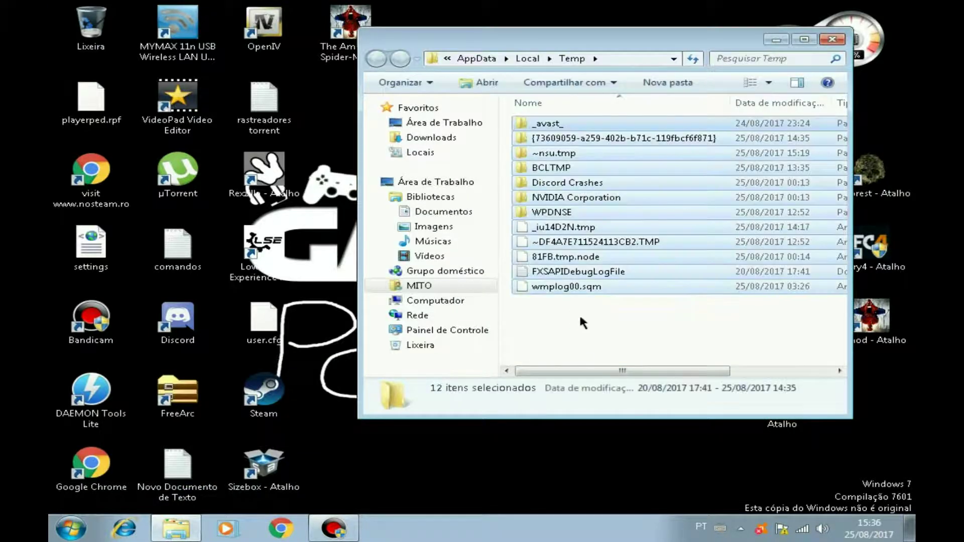
pyautogui.press('Delete')
pyautogui.click(548, 275)
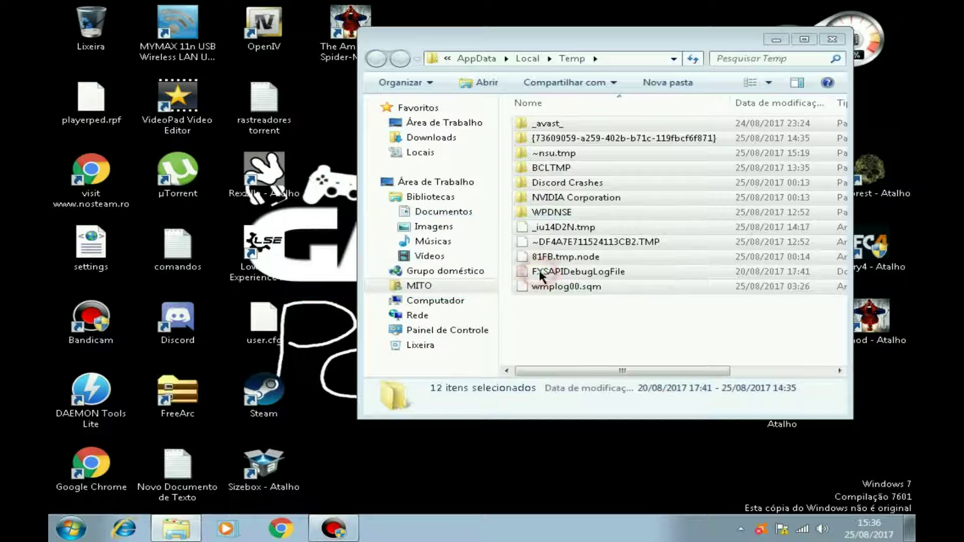
pyautogui.click(431, 351)
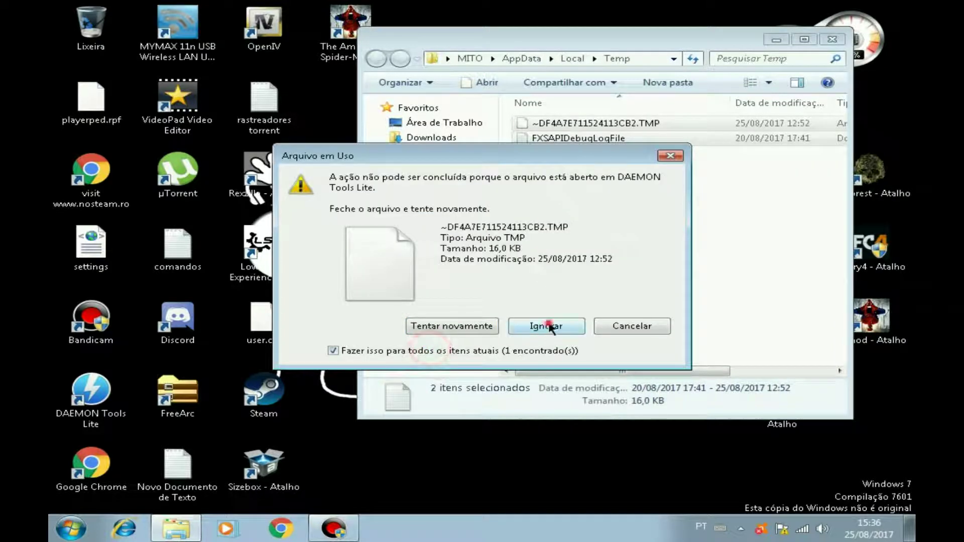
pyautogui.click(547, 326)
# Empty the Recycle Bin, confirming the permanent deletion, and close the user's Temp folder
pyautogui.rightClick(84, 19)
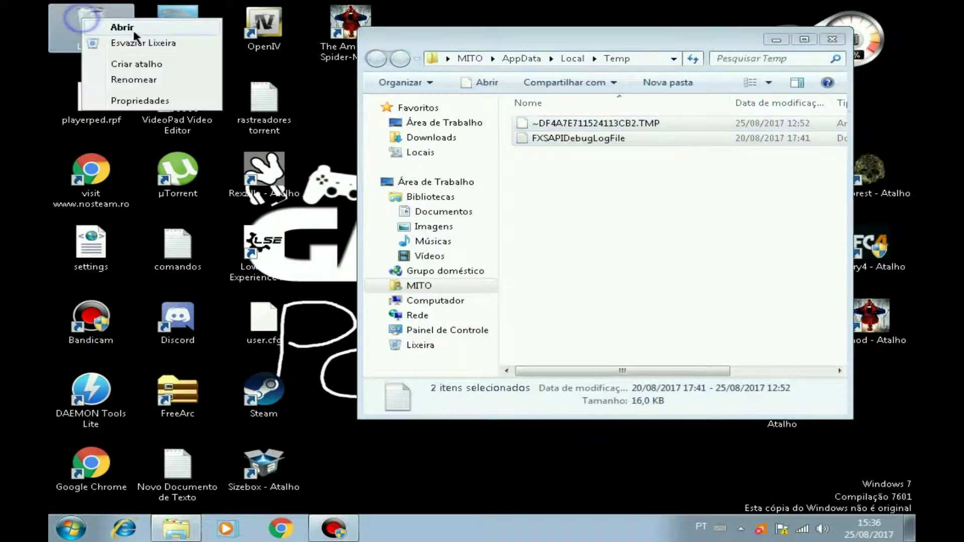
pyautogui.click(146, 40)
pyautogui.click(549, 274)
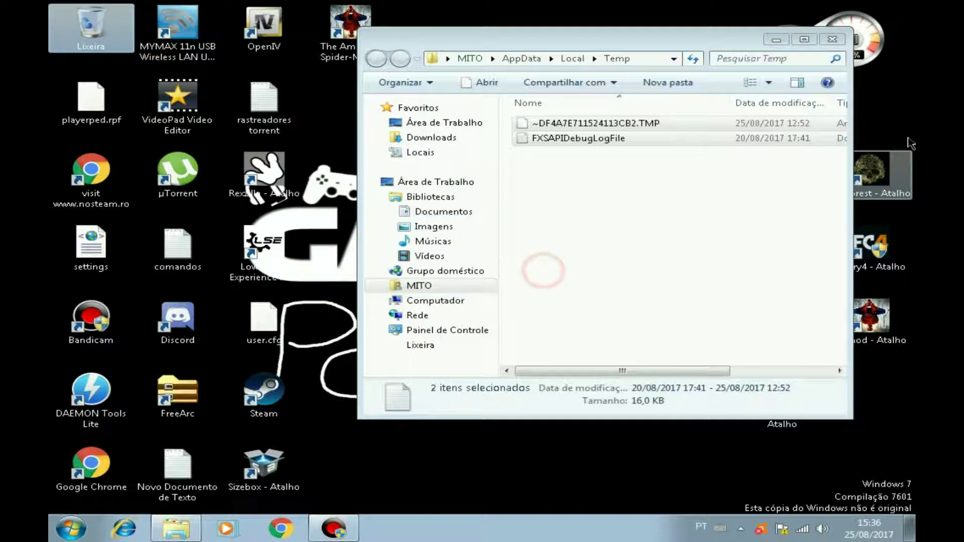
pyautogui.hotkey('alt', 'F4')
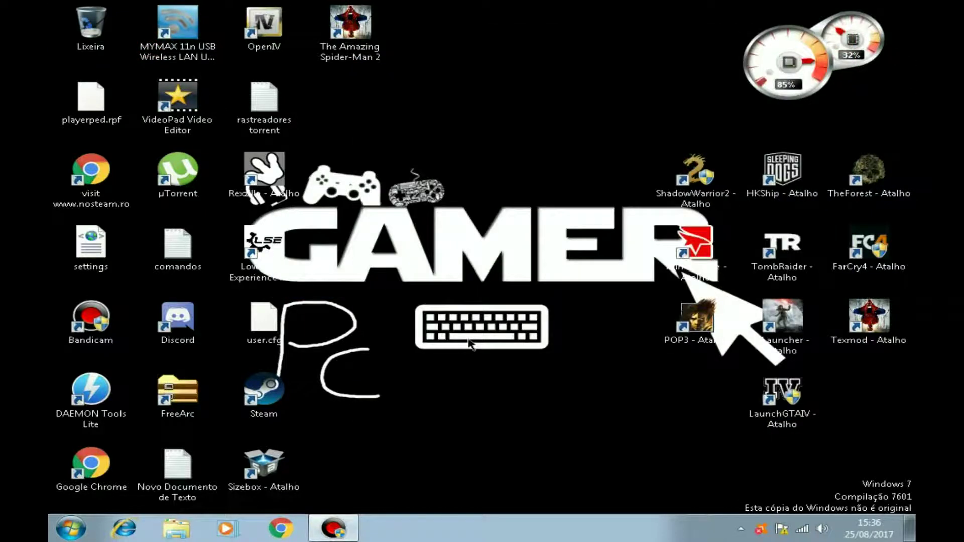
# Open the Windows Prefetch folder with the Run command prefetch
pyautogui.press('super+r')
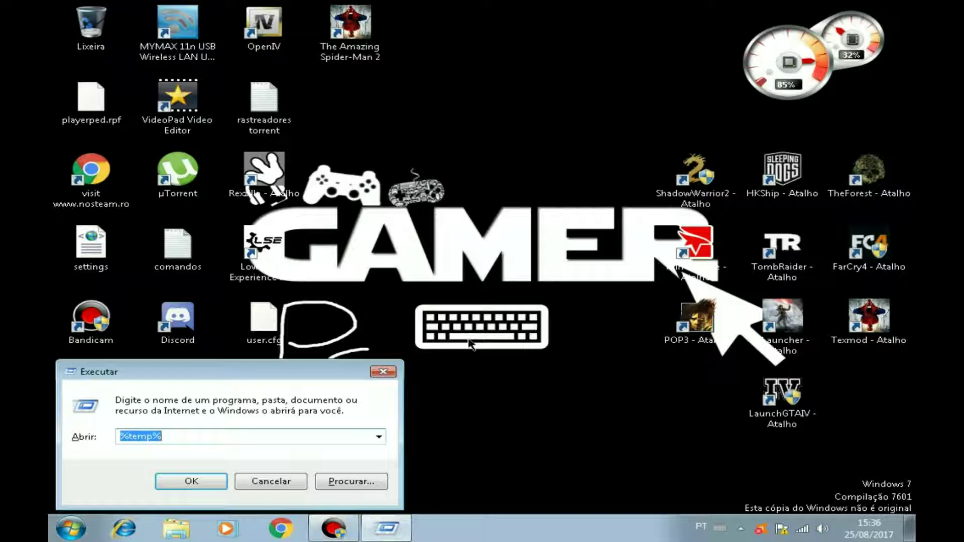
pyautogui.press('BackSpace')
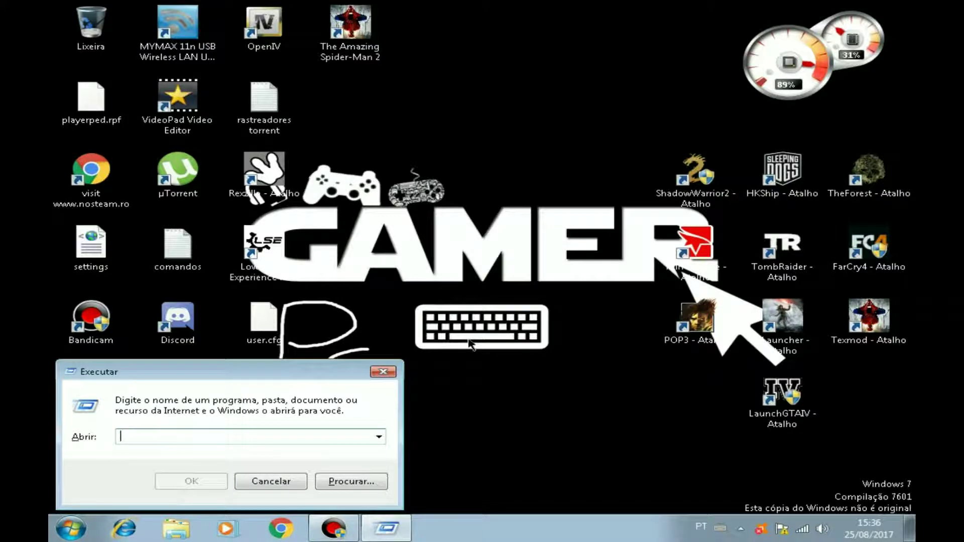
pyautogui.write('pref')
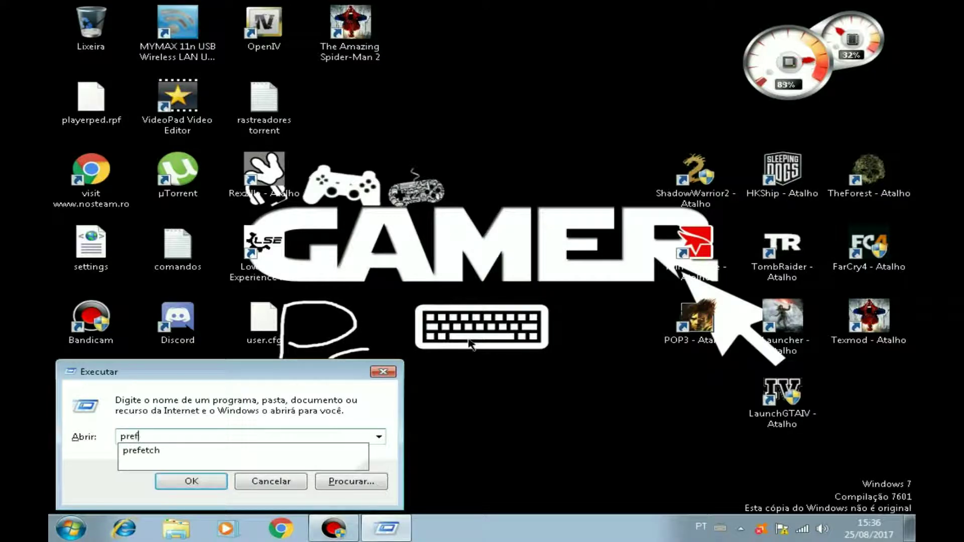
pyautogui.write('etch')
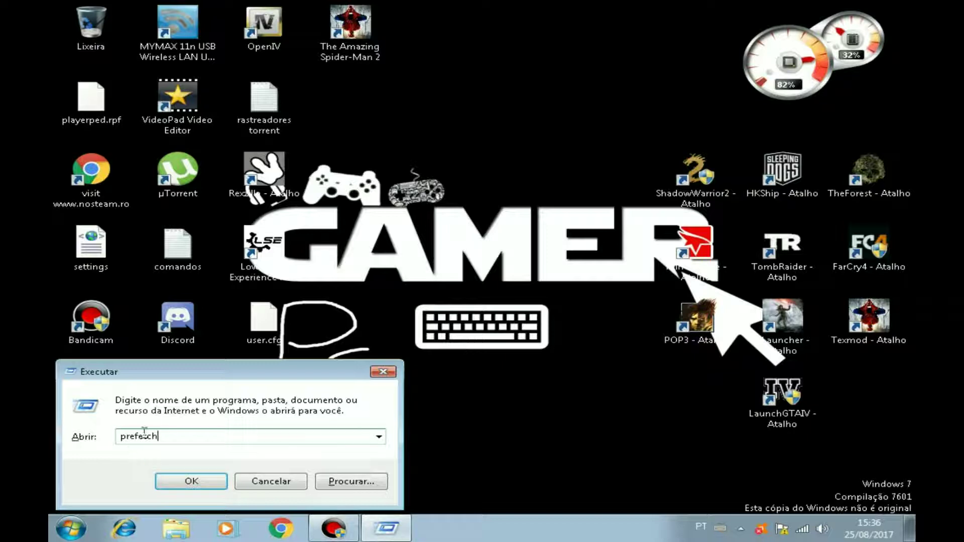
pyautogui.click(190, 481)
pyautogui.click(502, 283)
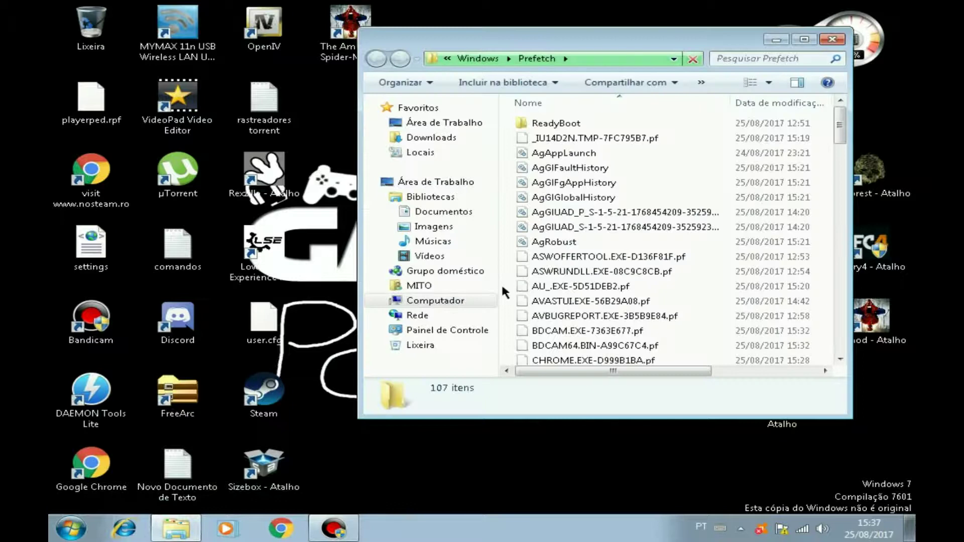
# Select everything in the Prefetch folder and move it to the Recycle Bin, confirming the deletion
pyautogui.click(602, 214)
pyautogui.hotkey('ctrl', 'a')
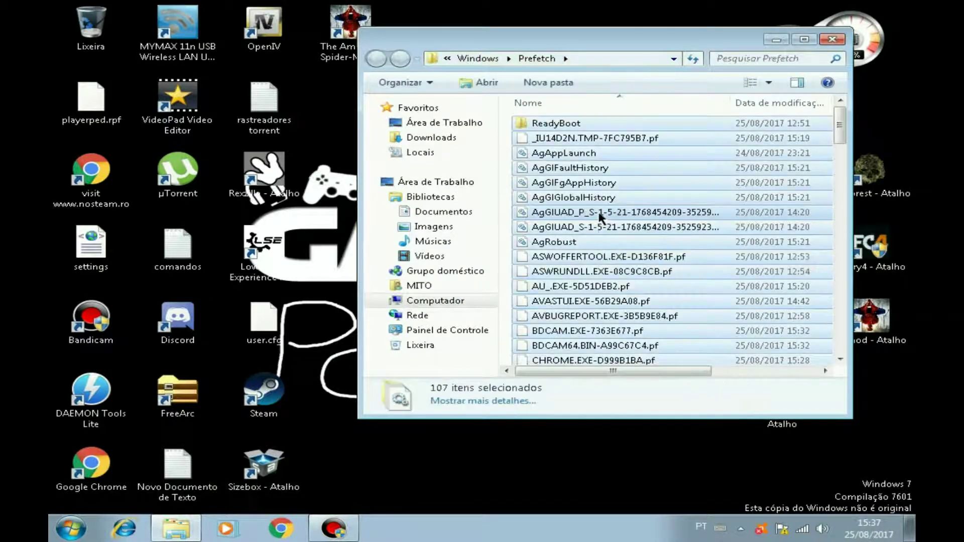
pyautogui.press('Delete')
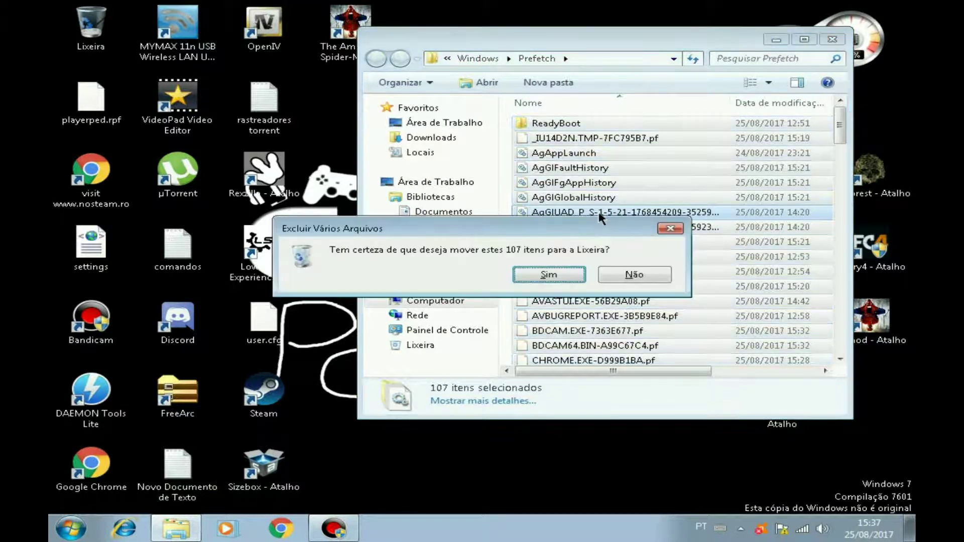
pyautogui.click(546, 276)
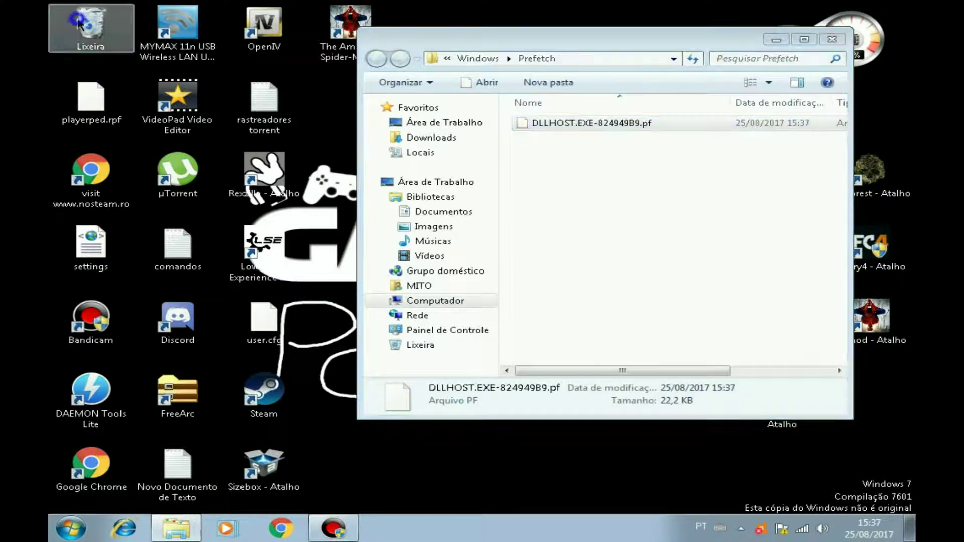
# Permanently clear the deleted Prefetch files from the Recycle Bin and close the Prefetch folder
pyautogui.rightClick(77, 22)
pyautogui.click(128, 39)
pyautogui.click(561, 274)
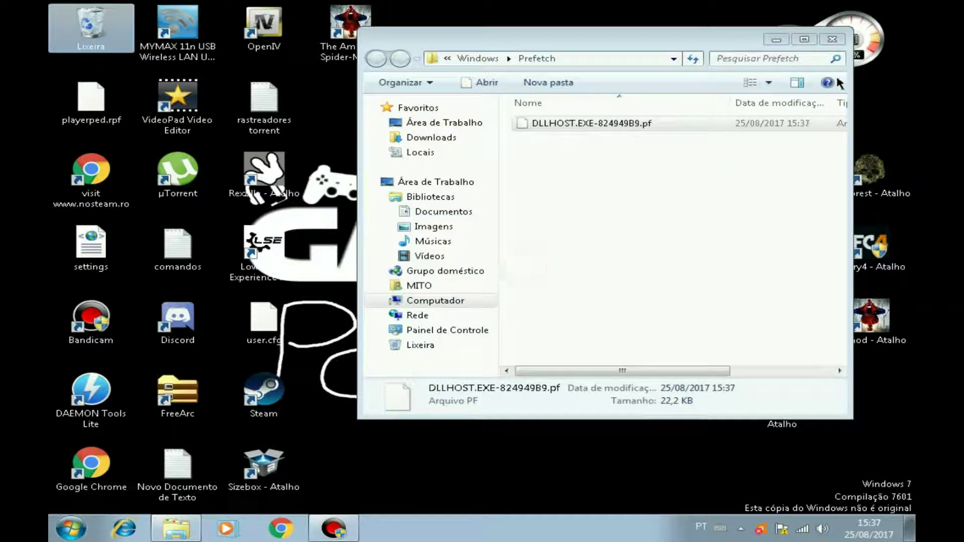
pyautogui.click(831, 39)
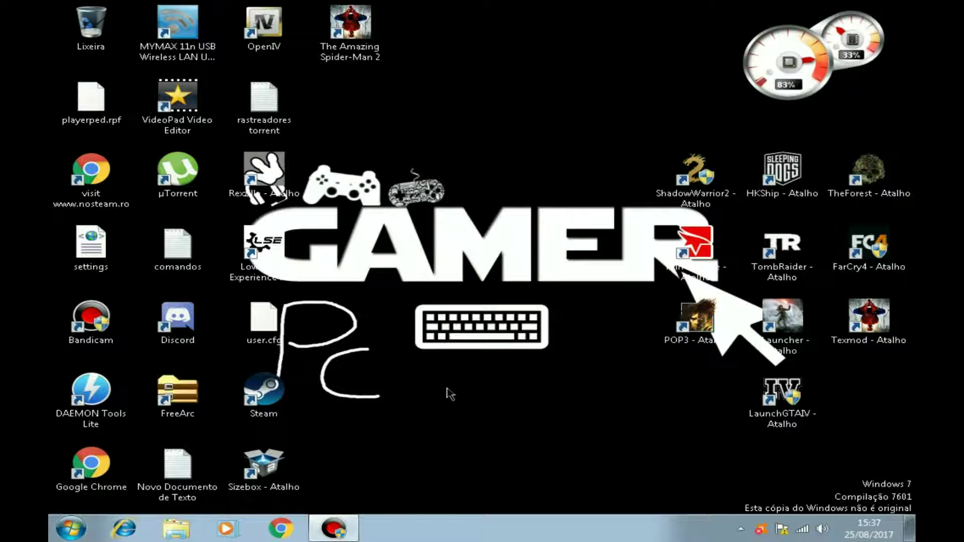
# Open the visual effects performance options from the computer's advanced system settings and move the dialog clear of the System Properties window
pyautogui.click(64, 528)
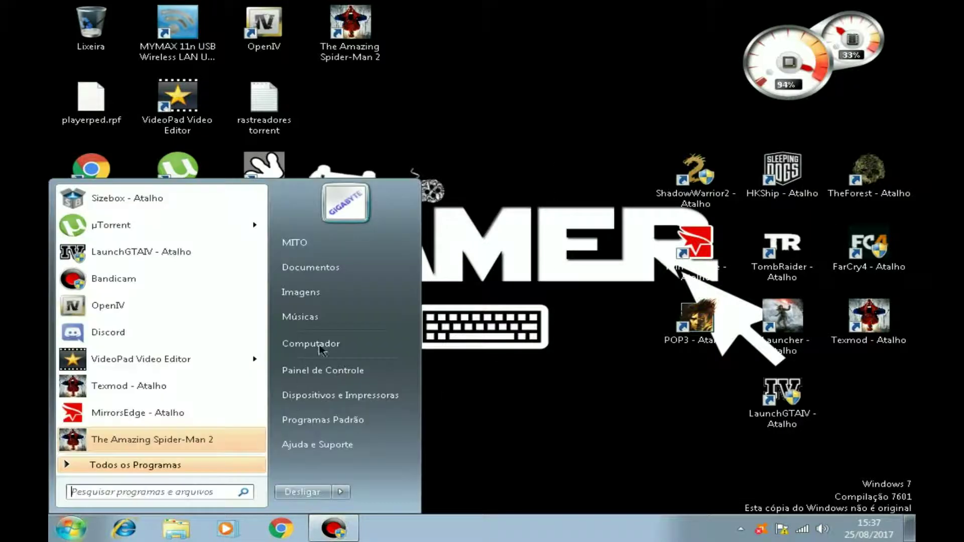
pyautogui.rightClick(321, 350)
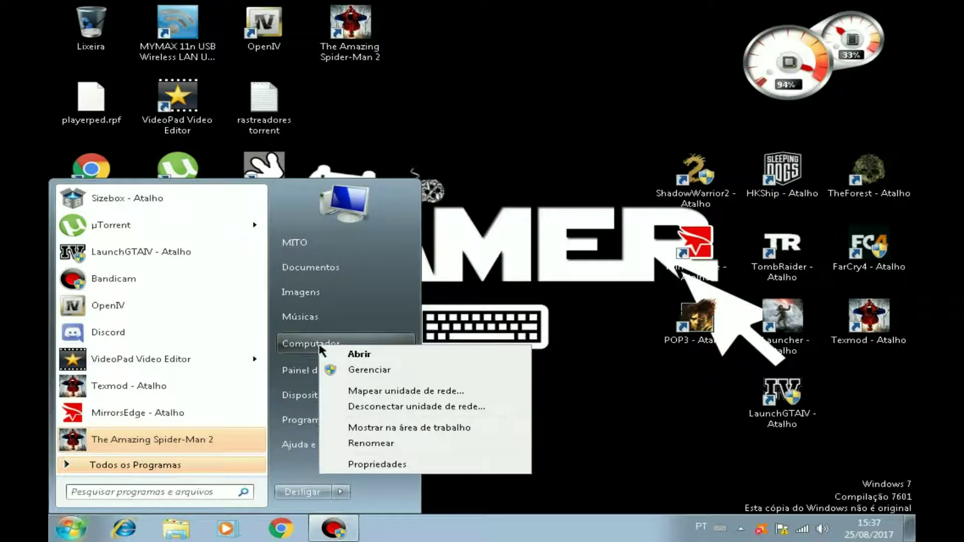
pyautogui.click(384, 464)
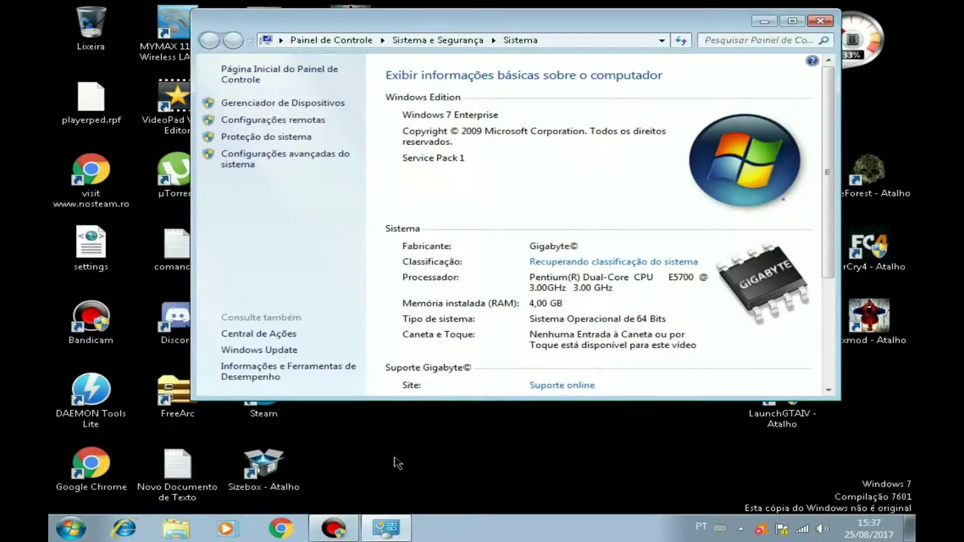
pyautogui.click(270, 161)
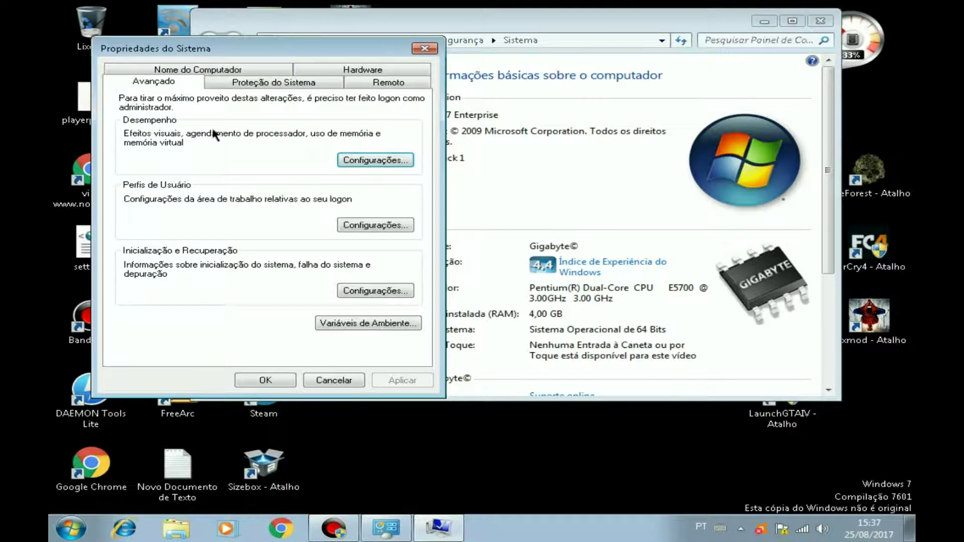
pyautogui.click(361, 161)
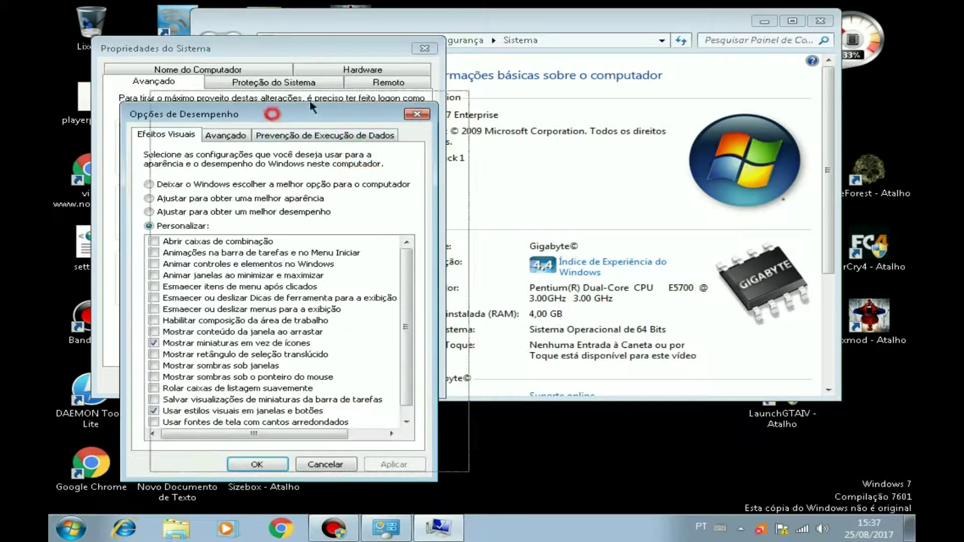
pyautogui.moveTo(295, 107); pyautogui.dragTo(440, 57)
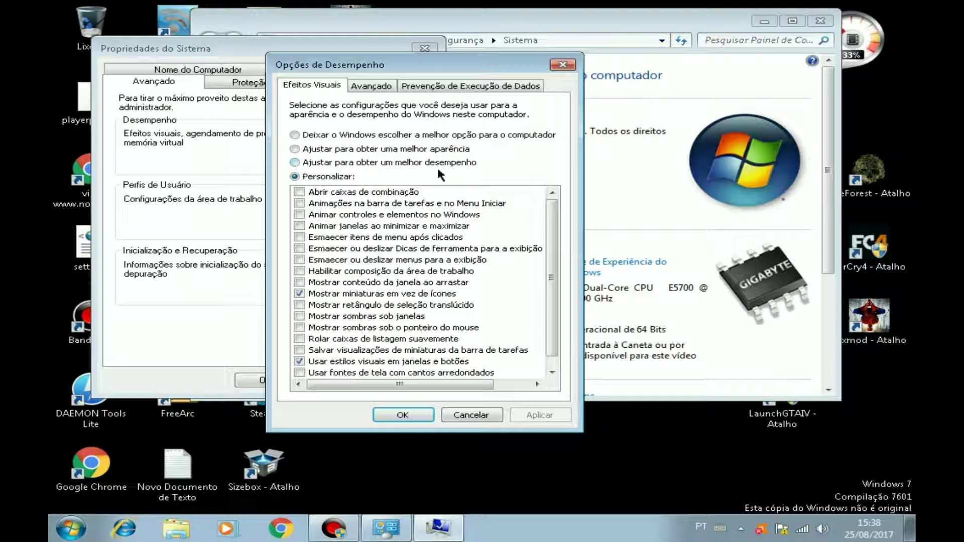
# Turn off the visual effect "Usar estilos visuais em janelas e botões" and apply the change
pyautogui.scroll(-1, 550, 232)
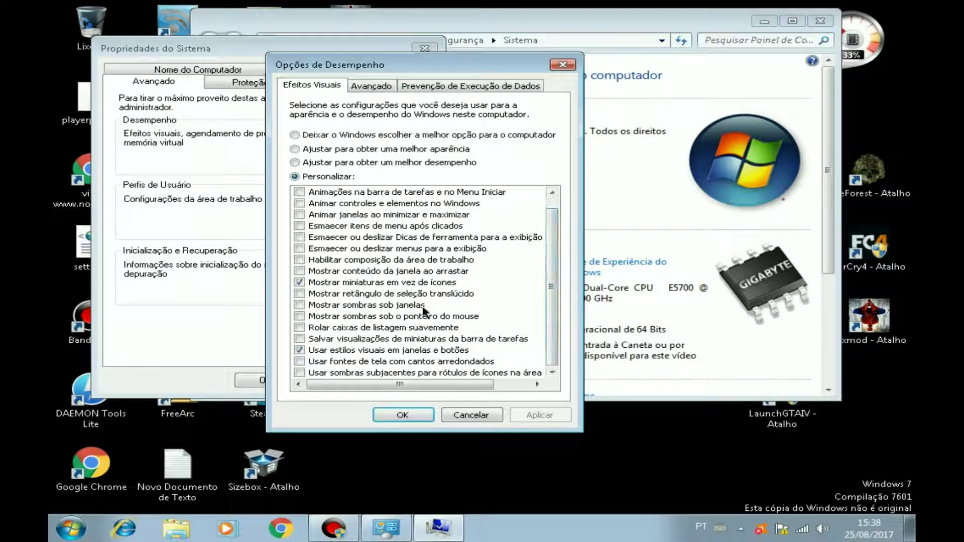
pyautogui.scroll(1, 550, 302)
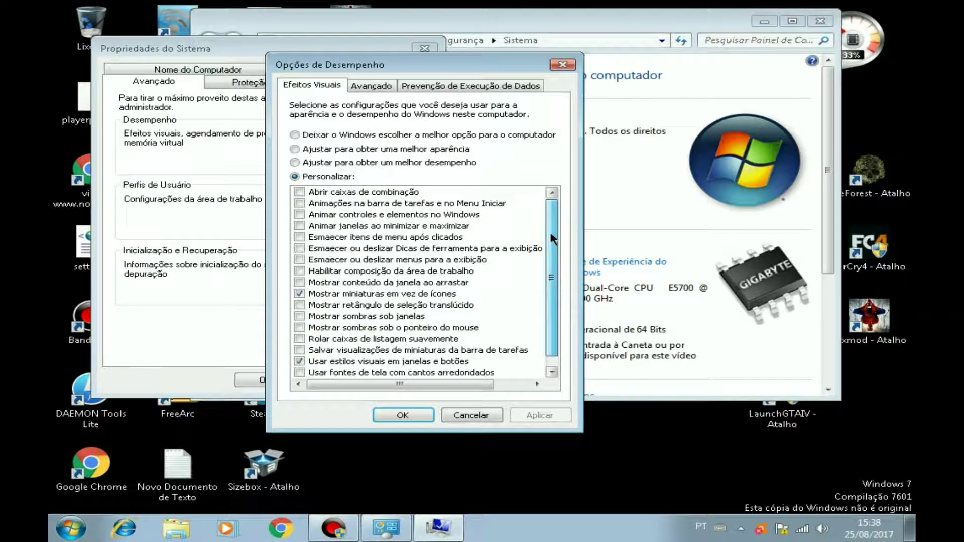
pyautogui.scroll(-1, 555, 290)
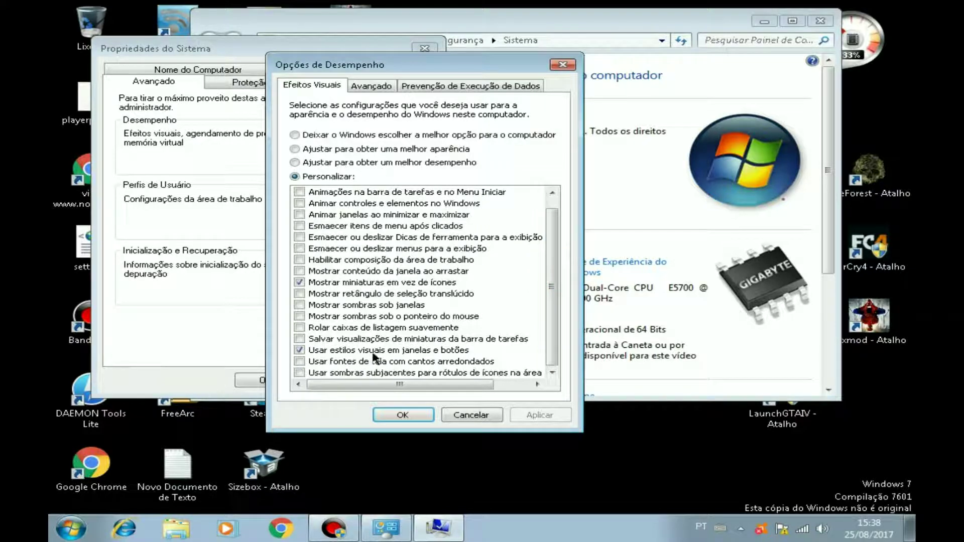
pyautogui.click(300, 350)
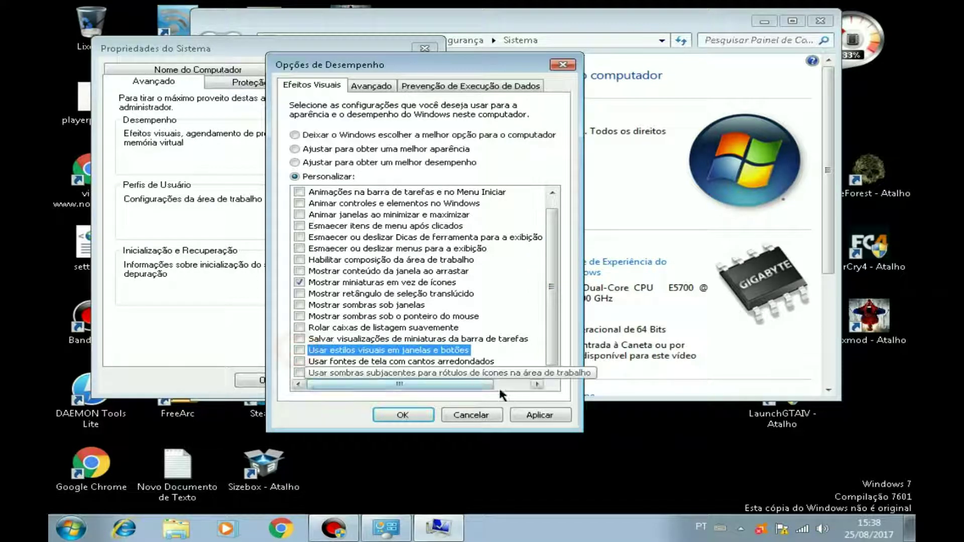
pyautogui.click(531, 416)
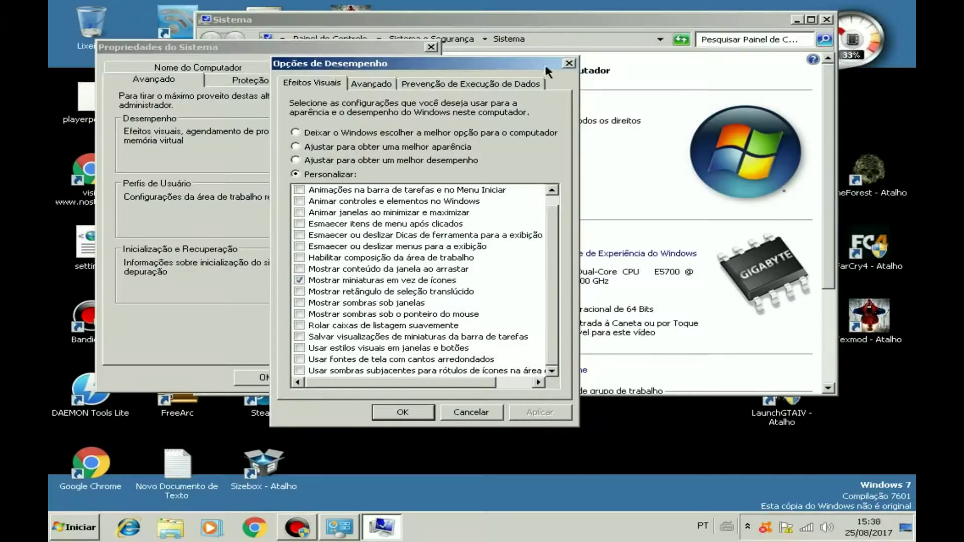
# Turn "Usar estilos visuais em janelas e botões" back on in the visual effects list and apply the change
pyautogui.moveTo(497, 65); pyautogui.dragTo(532, 80)
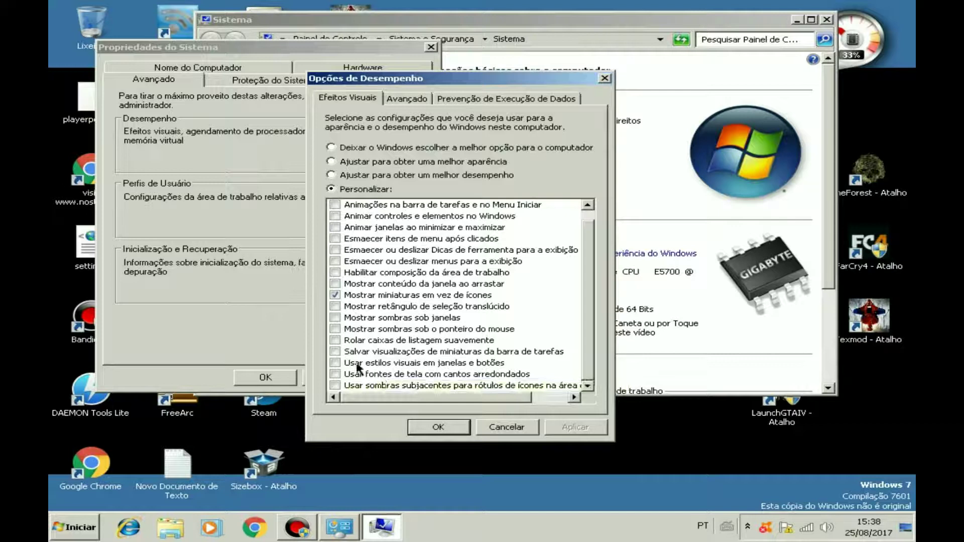
pyautogui.click(335, 362)
pyautogui.click(577, 428)
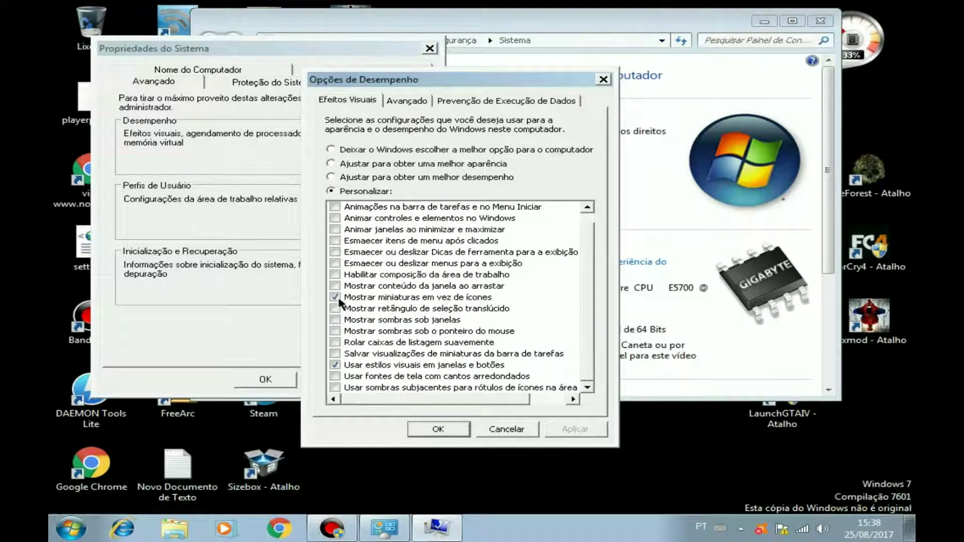
pyautogui.scroll(1, 592, 336)
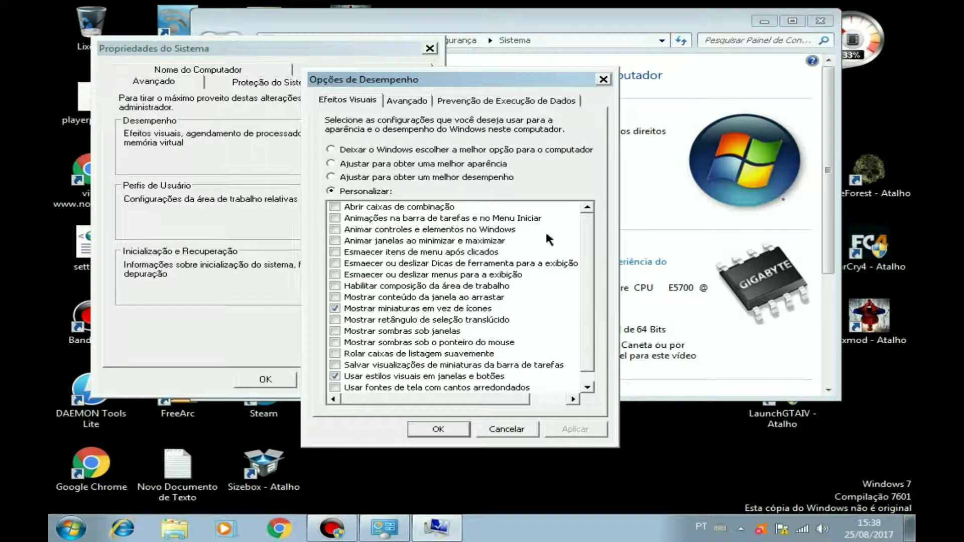
# Confirm the performance options and close both the System Properties dialog and the System window
pyautogui.click(458, 431)
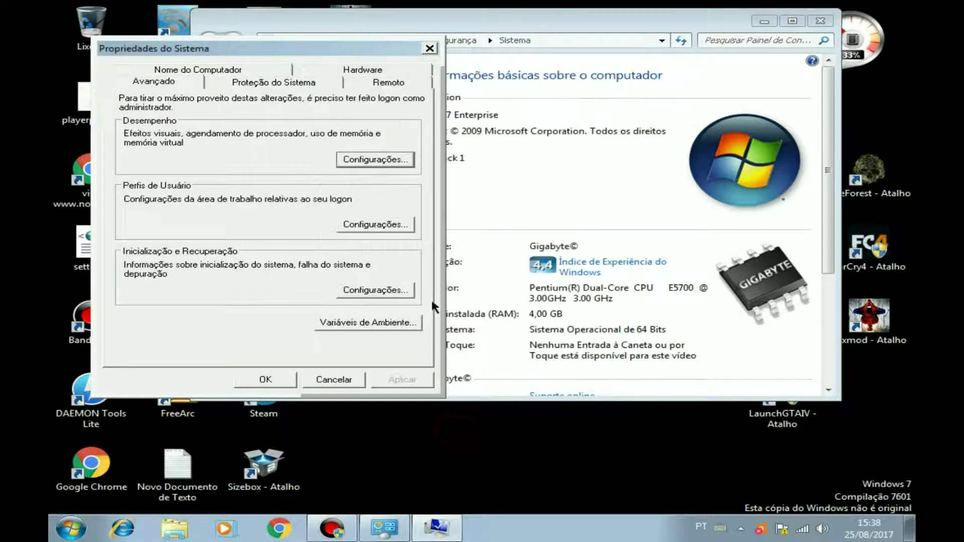
pyautogui.click(429, 49)
pyautogui.click(820, 21)
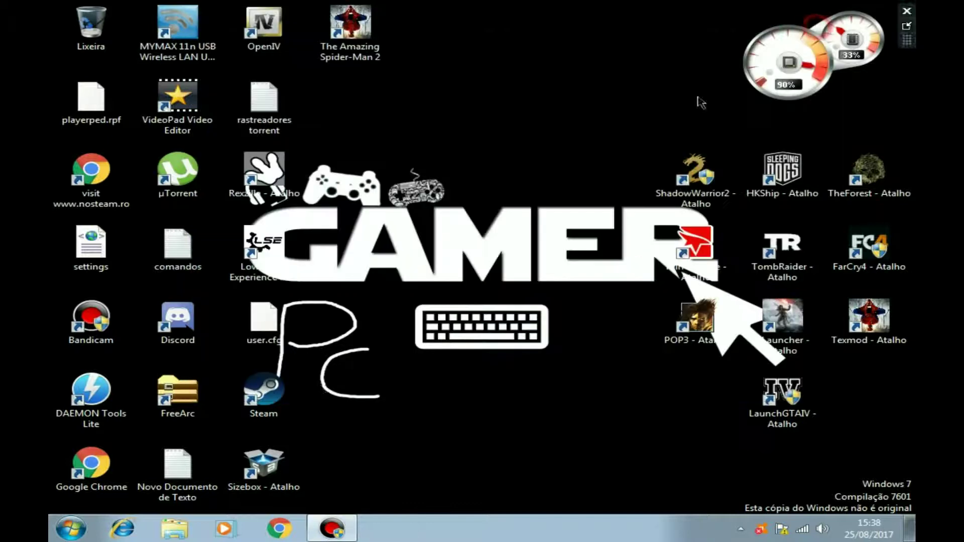
# Examine the image thumbnails in the Imagens library, close its window and return to the desktop
pyautogui.click(180, 534)
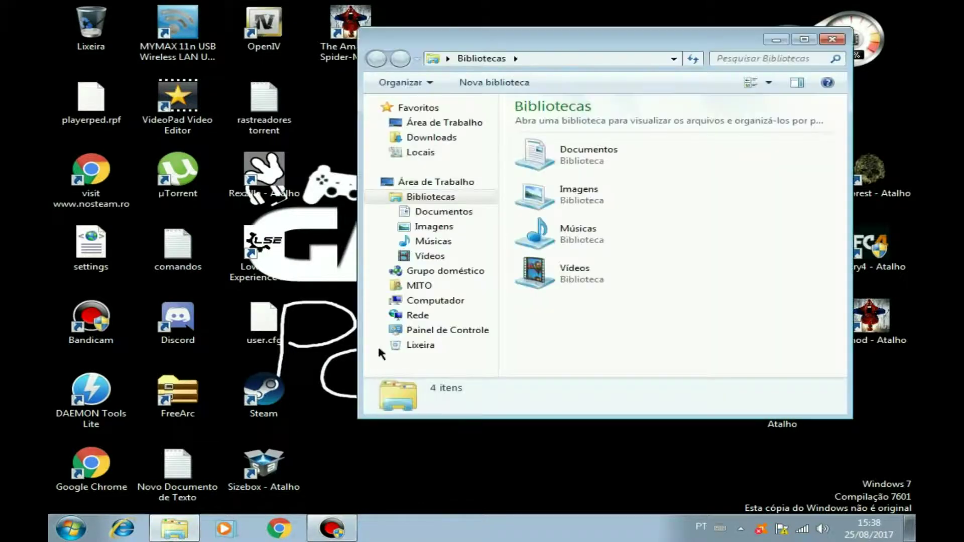
pyautogui.click(449, 228)
pyautogui.moveTo(841, 192); pyautogui.dragTo(827, 256)
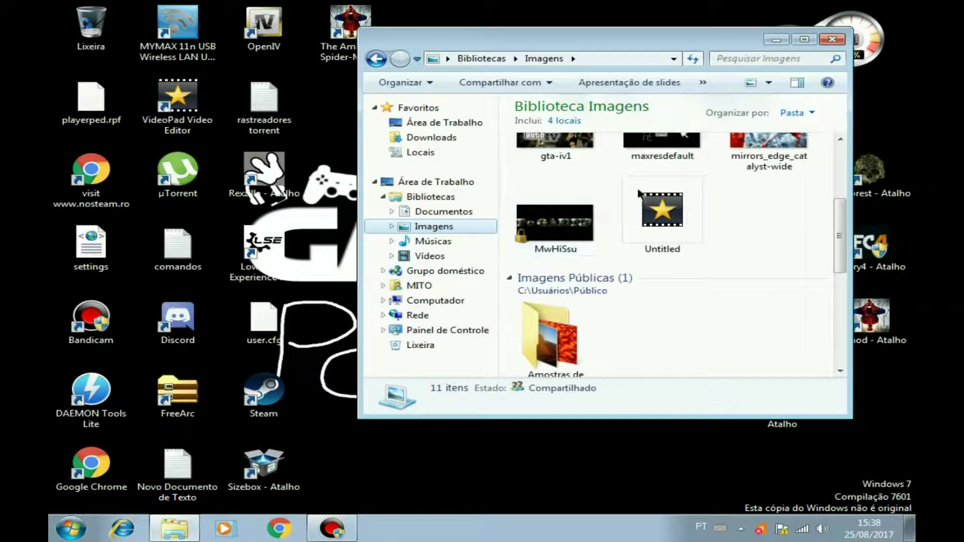
pyautogui.scroll(1, 843, 235)
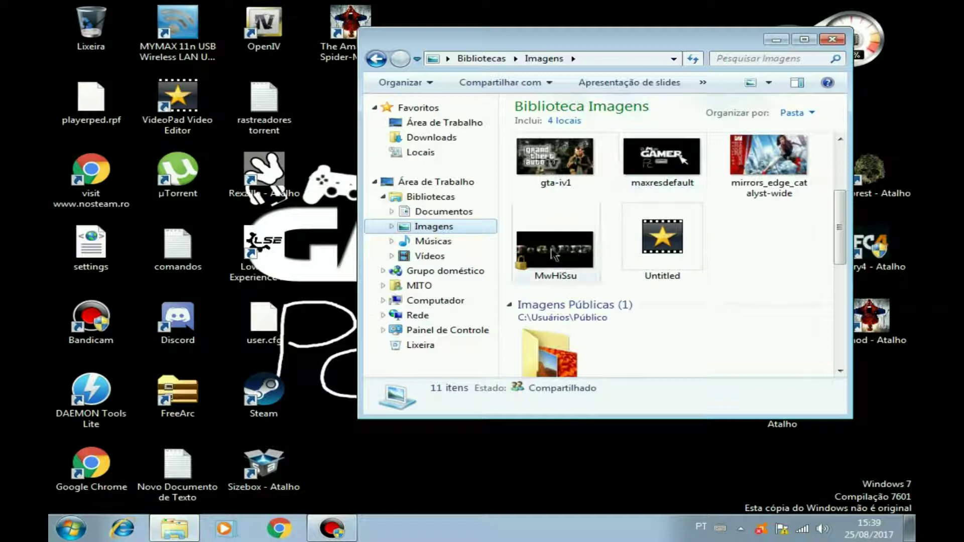
pyautogui.moveTo(554, 256)
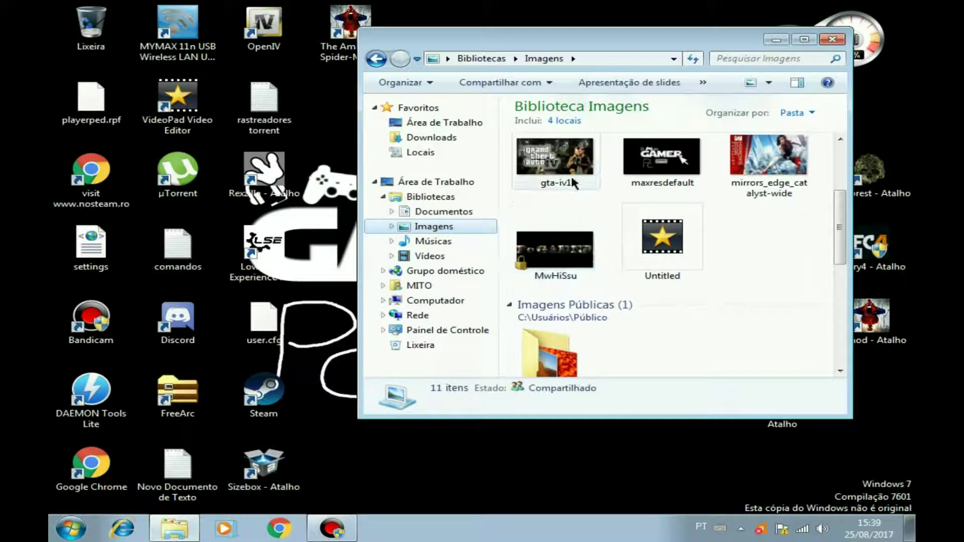
pyautogui.click(831, 39)
pyautogui.rightClick(498, 237)
pyautogui.click(534, 276)
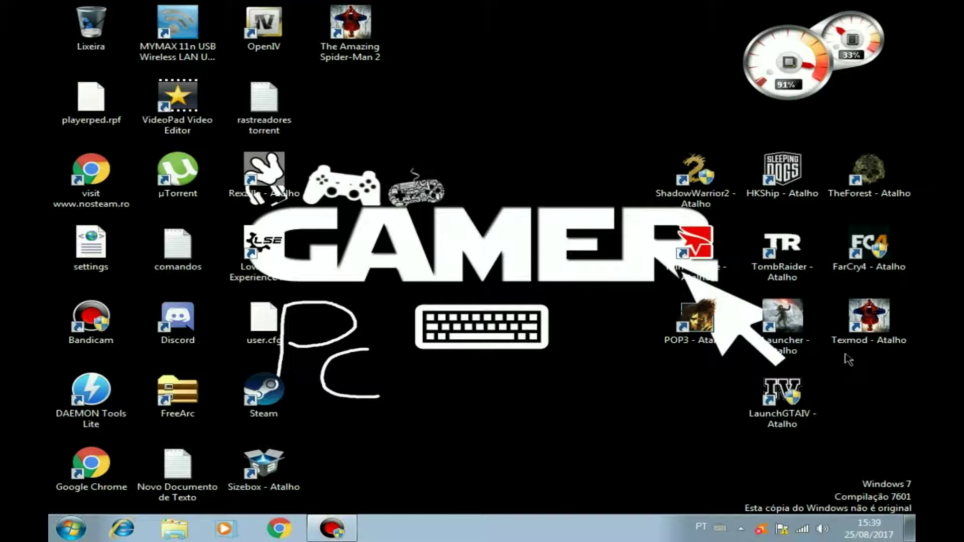
# Try to launch the POP3 game from its desktop shortcut
pyautogui.doubleClick(696, 323)
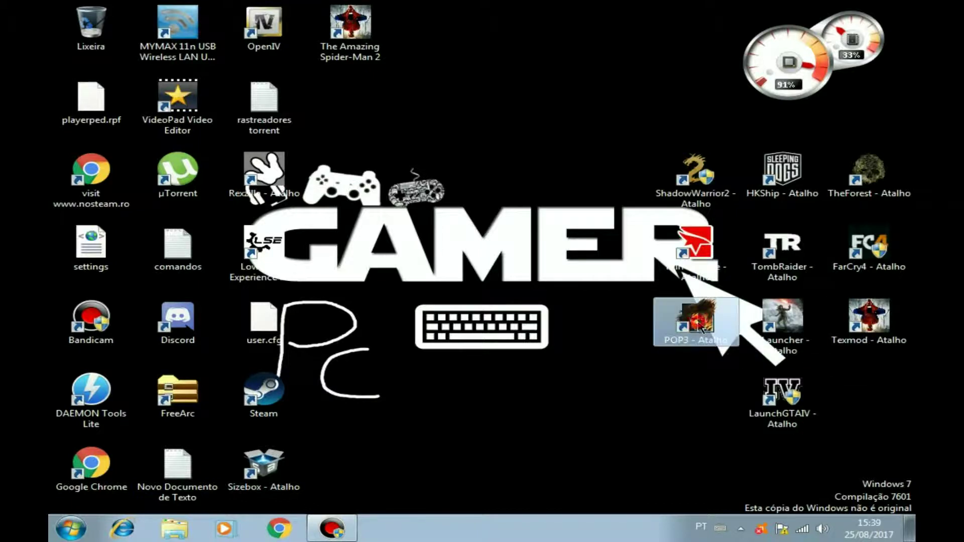
pyautogui.click(557, 308)
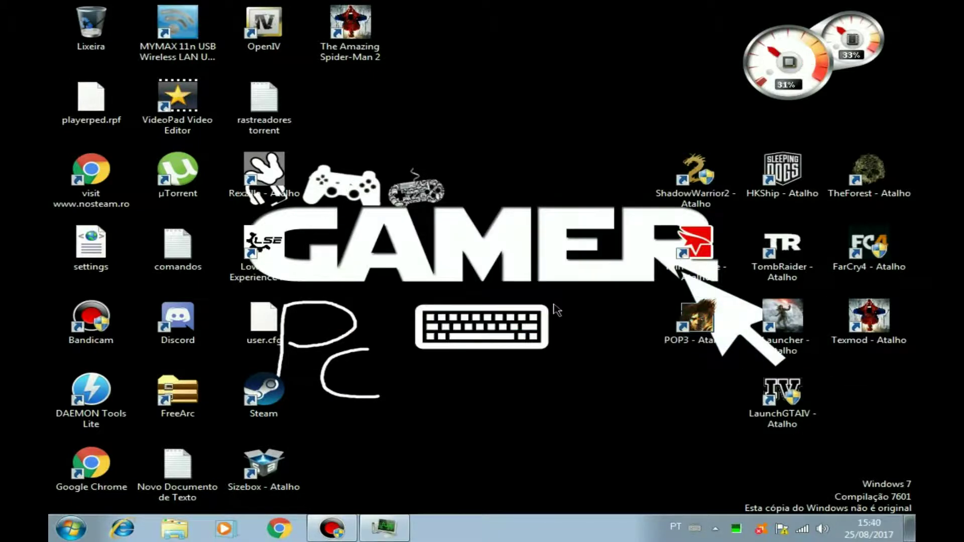
# Launch Mirror's Edge from its desktop shortcut, bring up the running Task Manager and close it
pyautogui.click(704, 262)
pyautogui.doubleClick(703, 259)
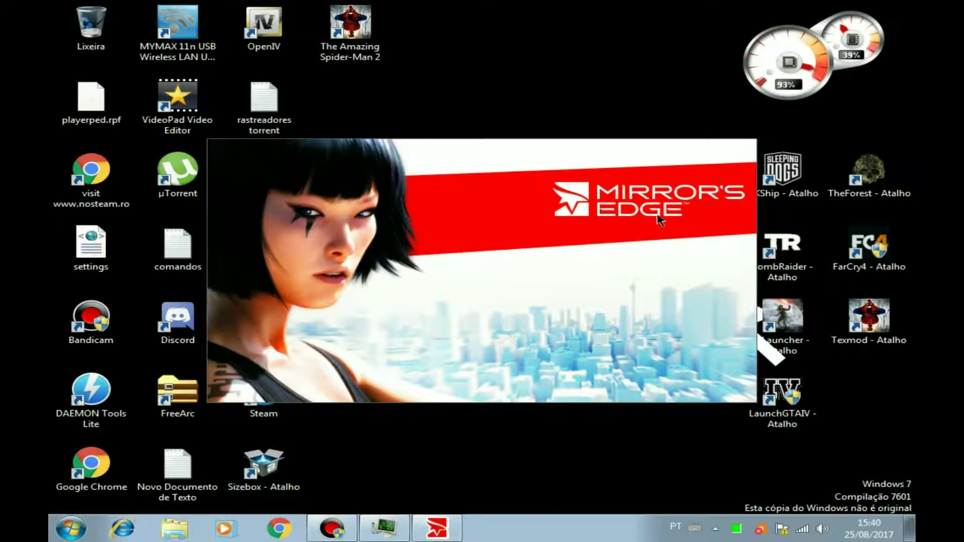
pyautogui.click(378, 530)
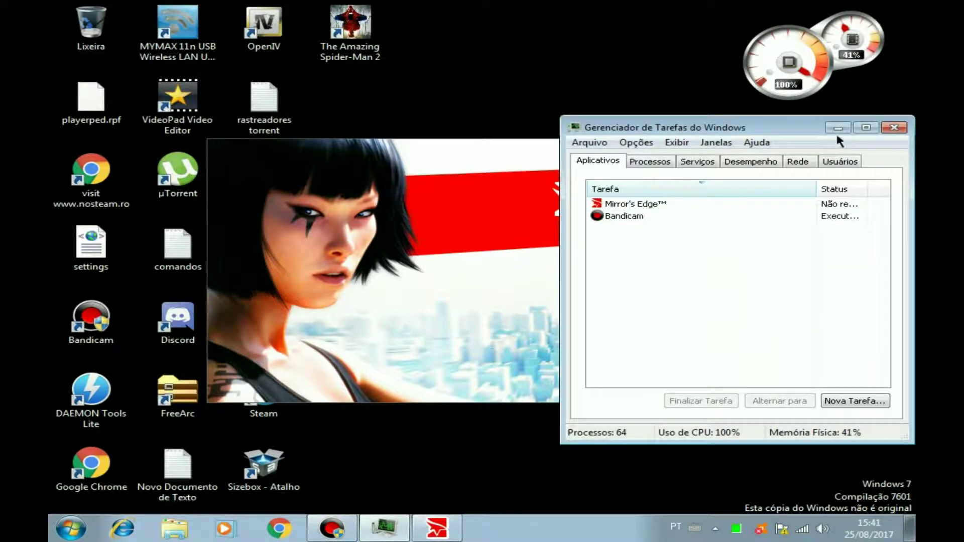
pyautogui.click(883, 131)
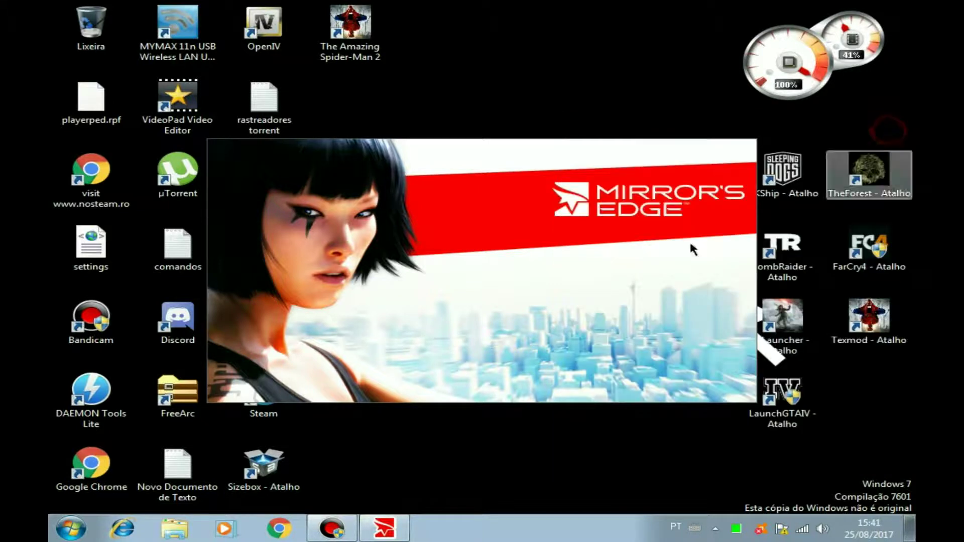
# Open Task Manager on its process list and turn the display of all users' processes on and back off
pyautogui.rightClick(464, 523)
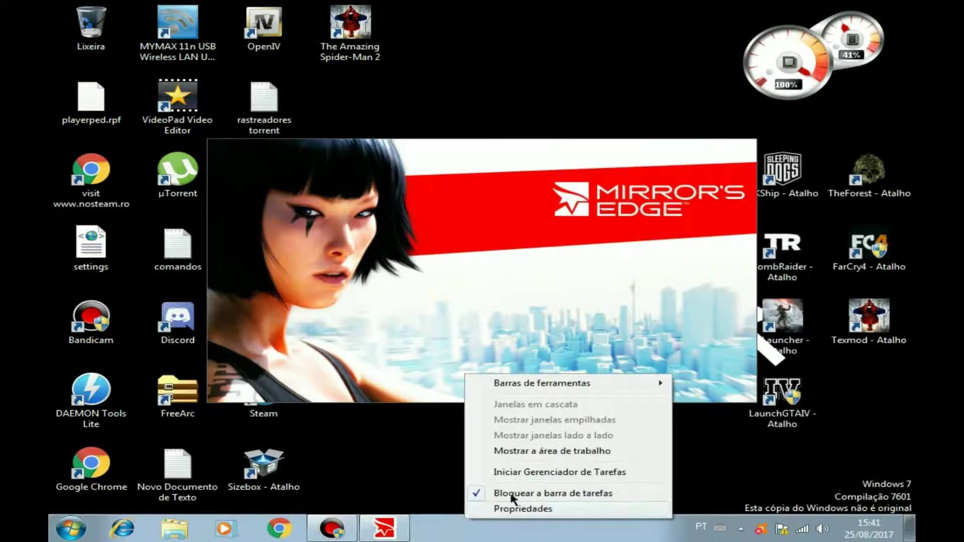
pyautogui.click(533, 473)
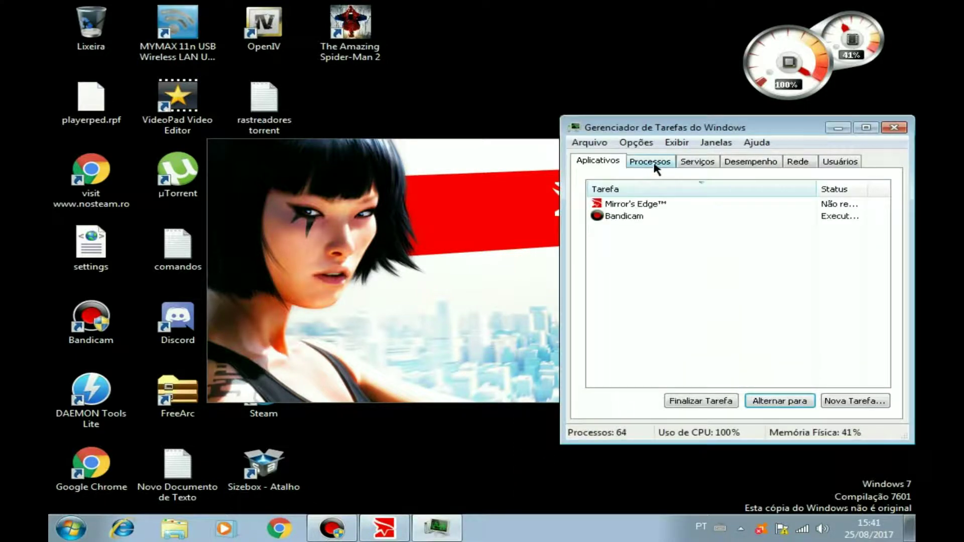
pyautogui.click(652, 162)
pyautogui.scroll(-1, 653, 255)
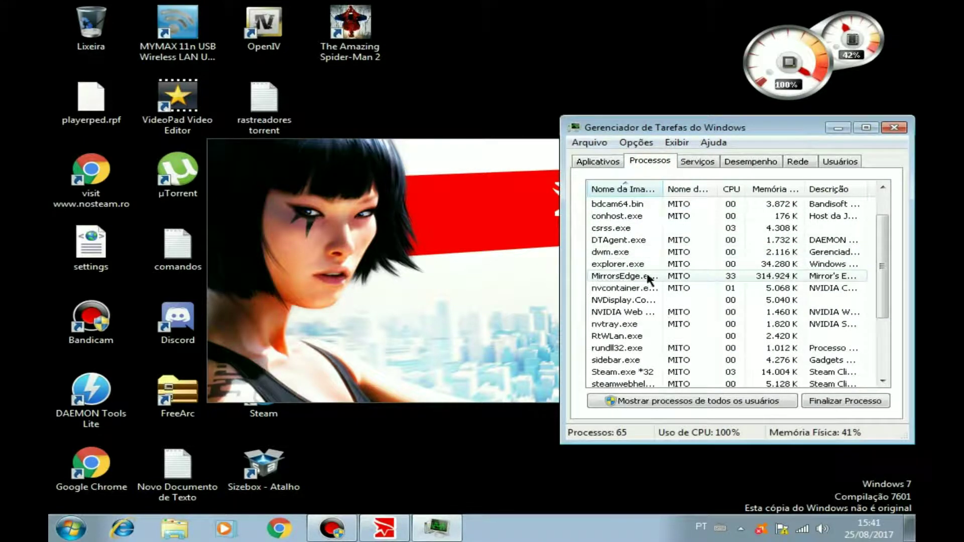
pyautogui.click(727, 400)
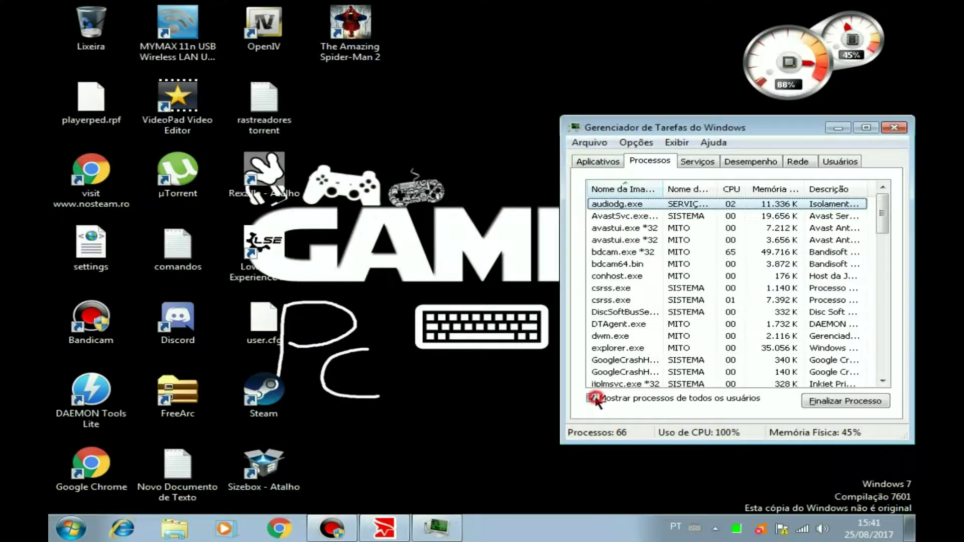
pyautogui.click(591, 398)
# Lower the Mirror's Edge volume to about 11 in the Volume Mixer and close the mixer
pyautogui.click(821, 529)
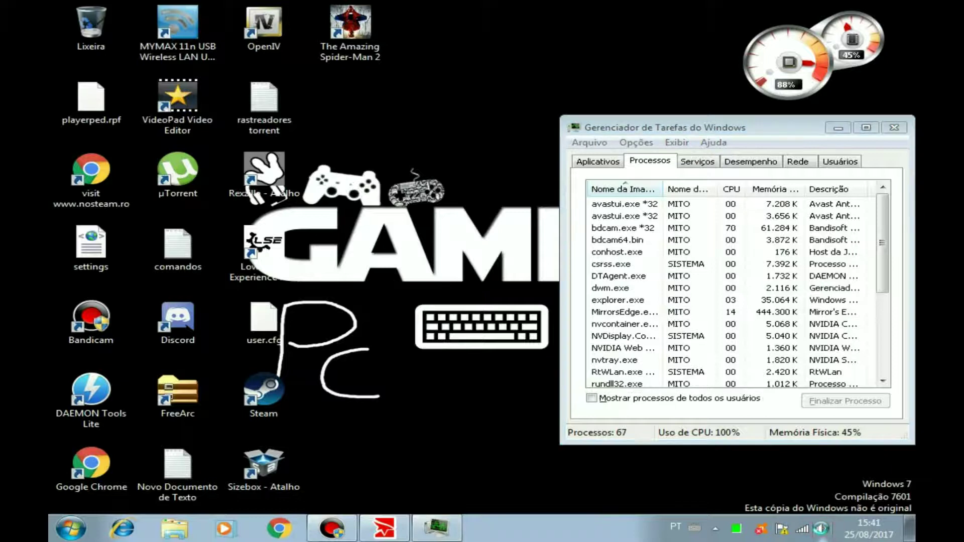
pyautogui.click(822, 529)
pyautogui.click(817, 499)
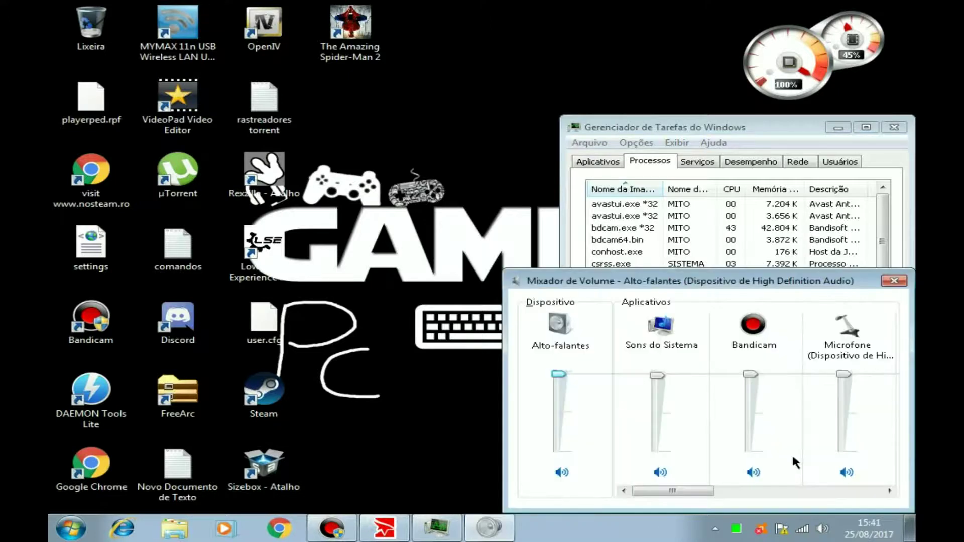
pyautogui.click(746, 487)
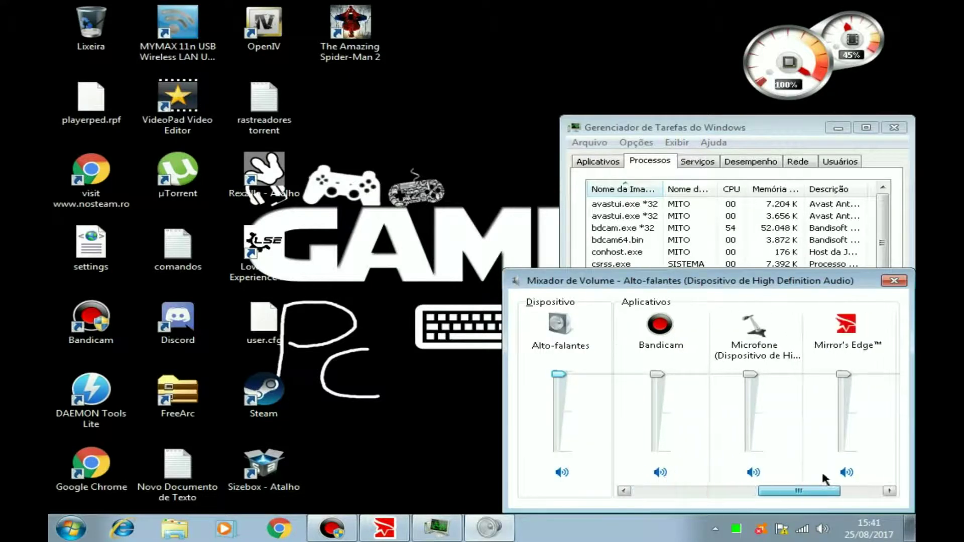
pyautogui.moveTo(756, 375); pyautogui.dragTo(750, 436)
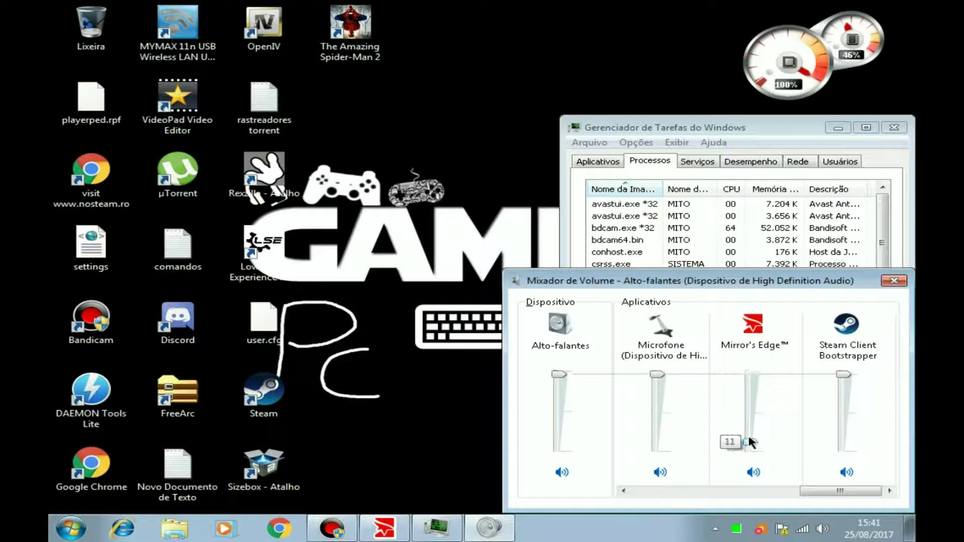
pyautogui.click(893, 281)
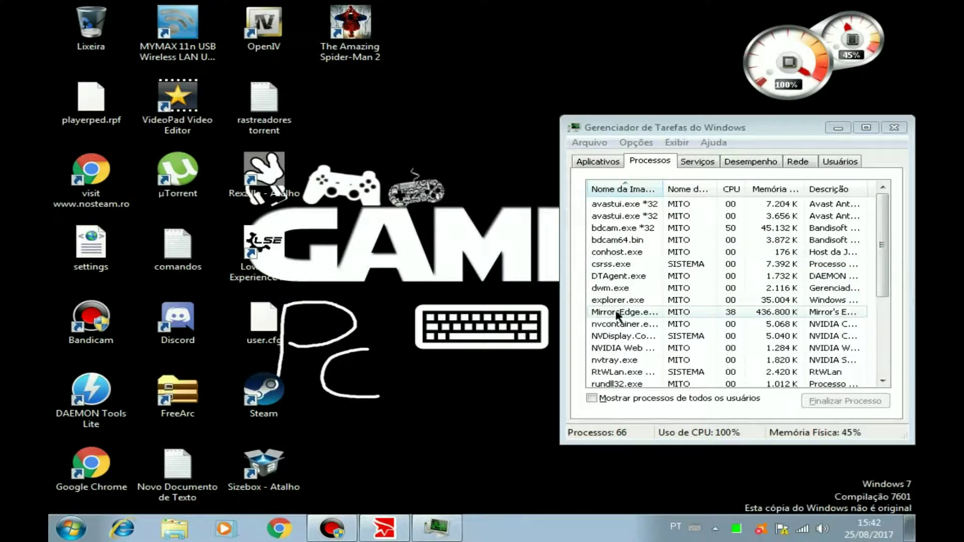
# Set the priority of the MirrorsEdge process to Alta, confirm the change and close Task Manager
pyautogui.click(678, 313)
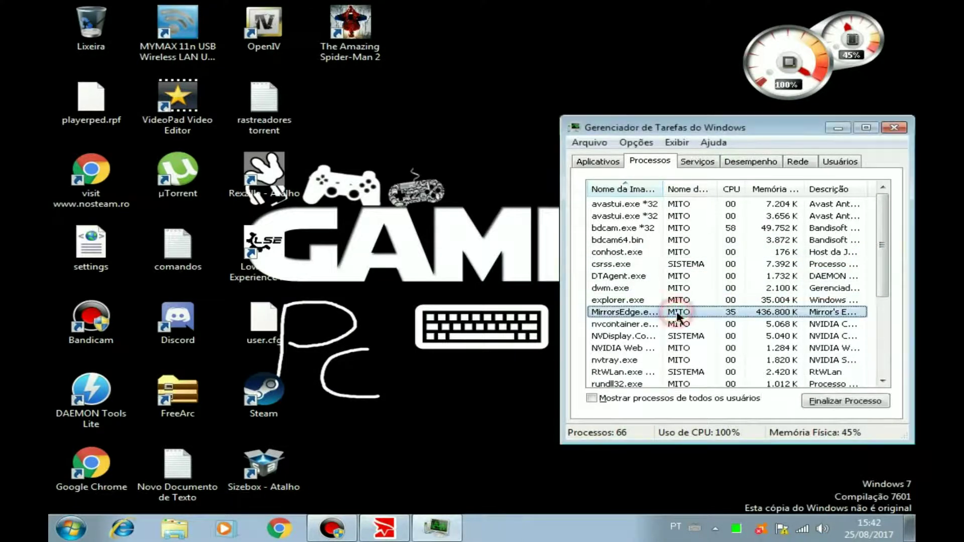
pyautogui.rightClick(760, 314)
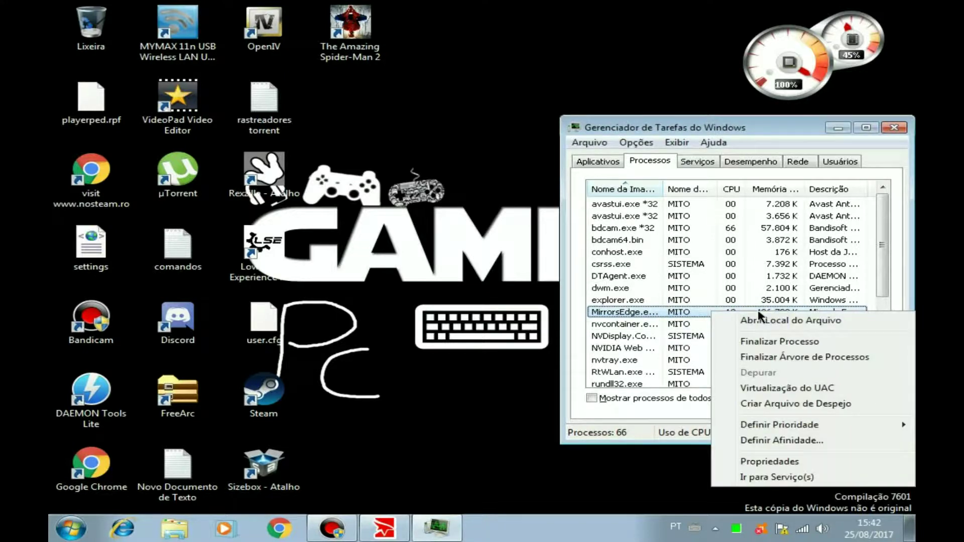
pyautogui.moveTo(791, 427)
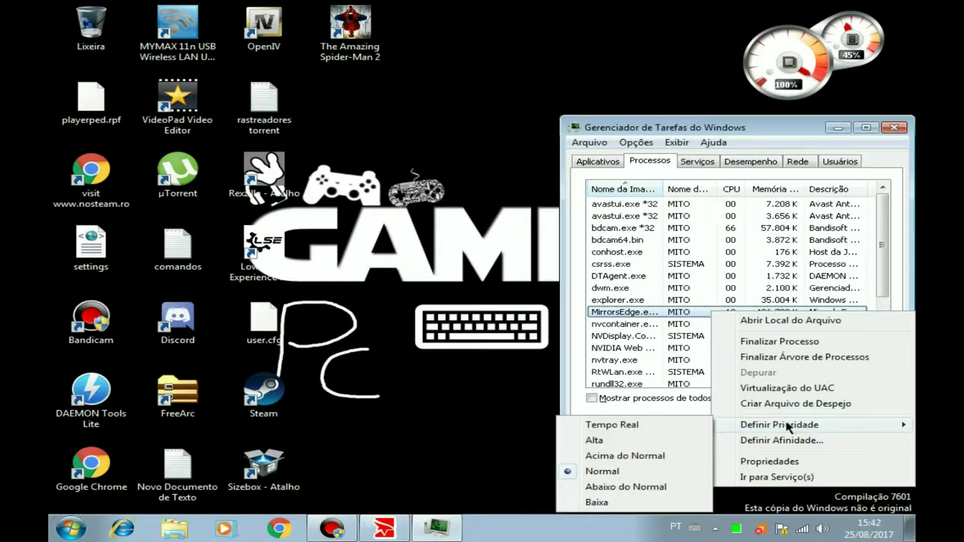
pyautogui.click(595, 441)
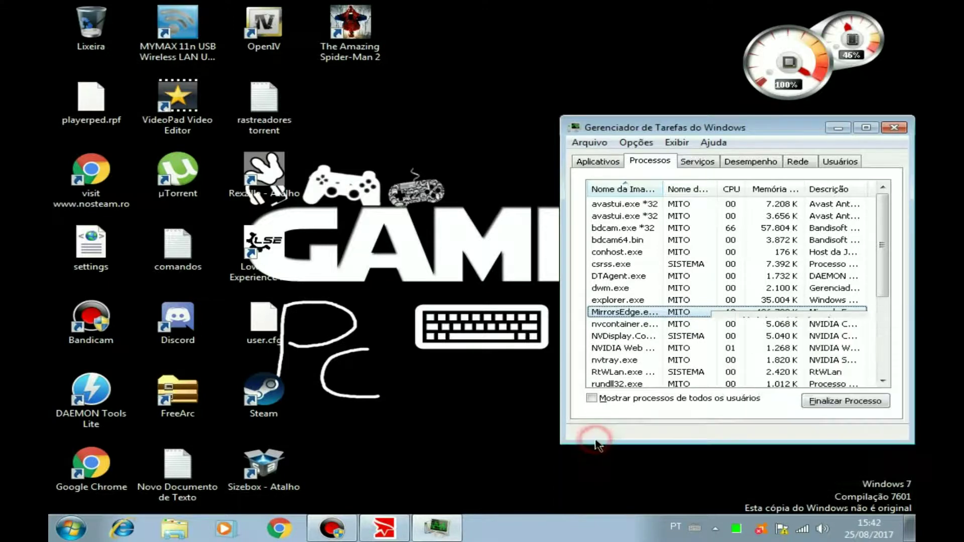
pyautogui.click(490, 283)
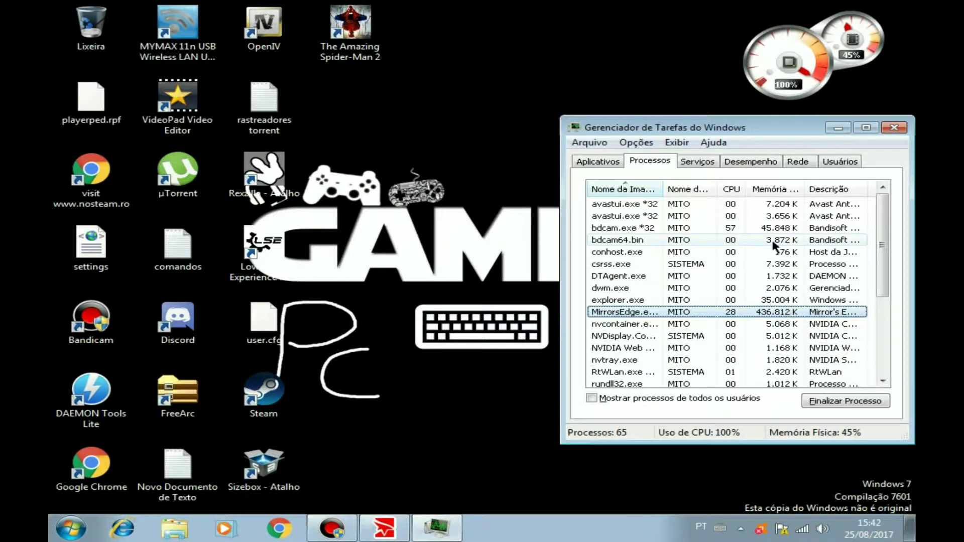
pyautogui.click(893, 127)
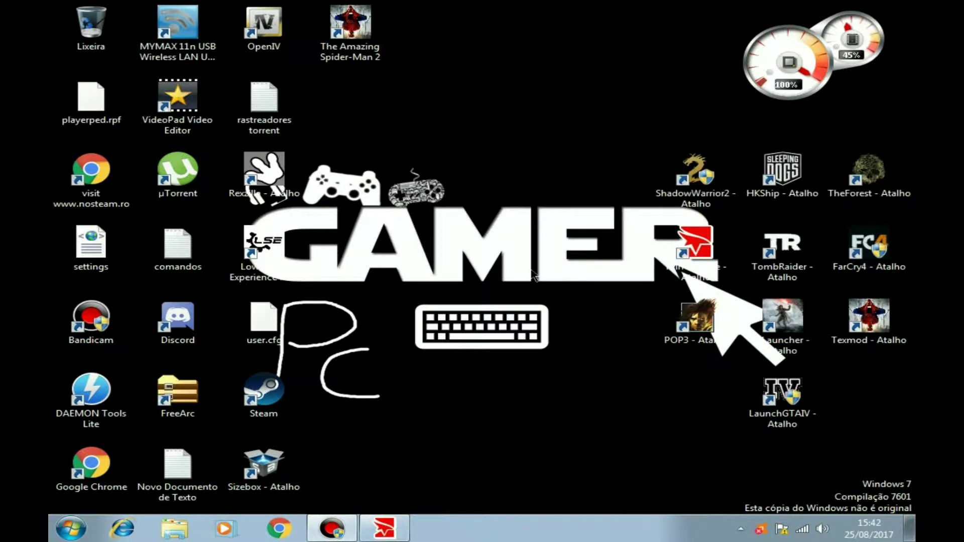